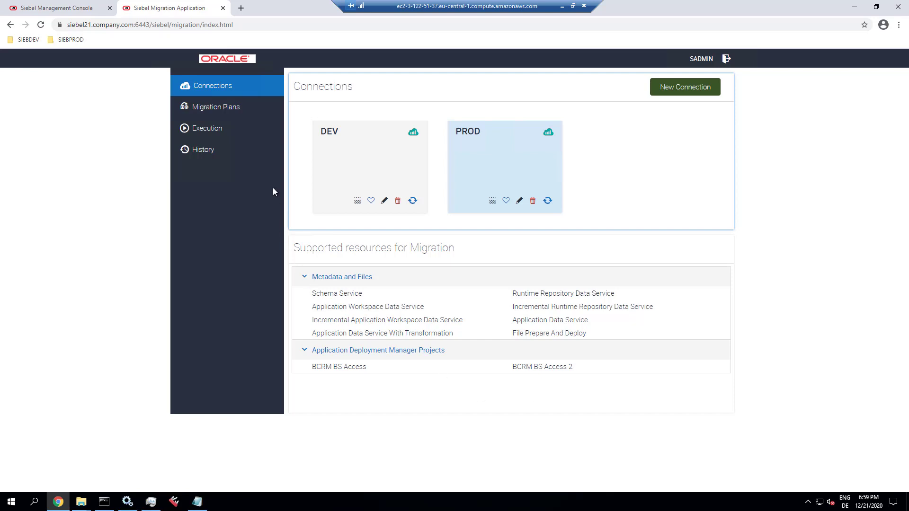
- Show the Migration Plans page, which currently lists no plans
left_click(232, 109)
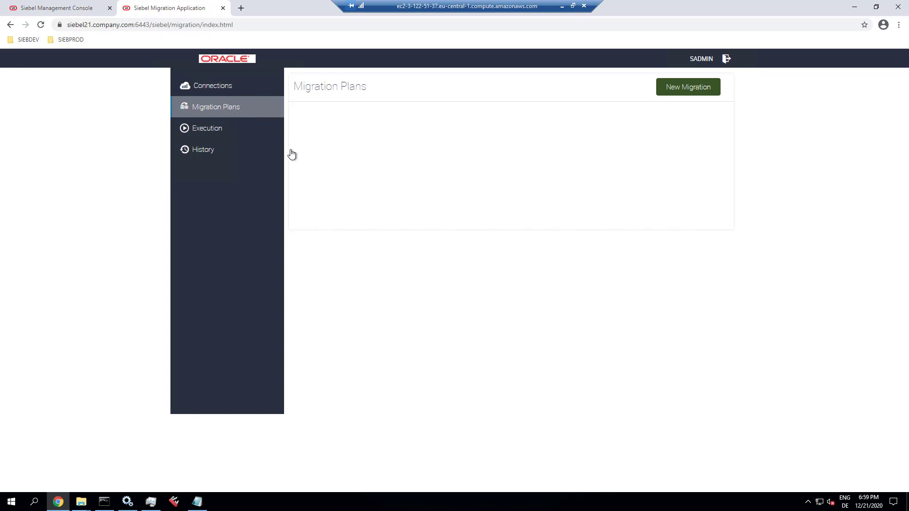
- Create a new plan named 'Full RR Migration - synchronous' with DEV as source and PROD as target
left_click(688, 90)
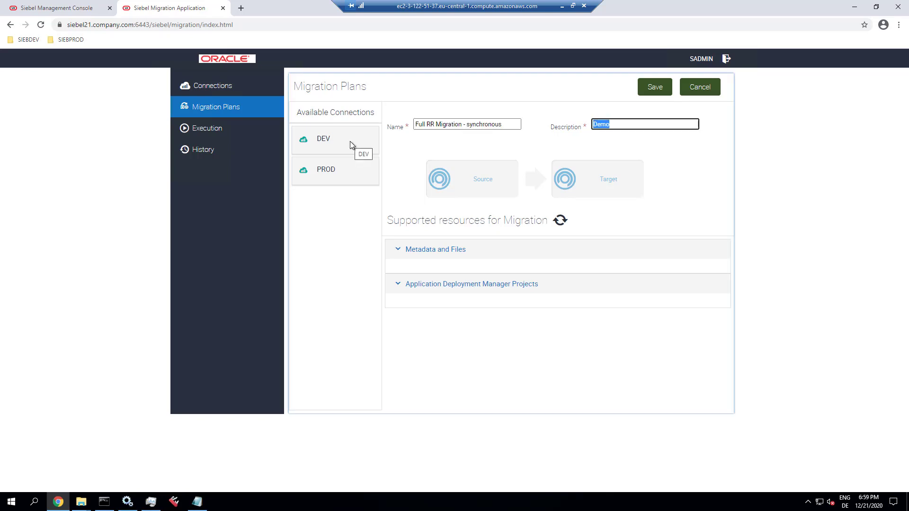
left_click(350, 141)
left_click_drag(350, 145, 473, 182)
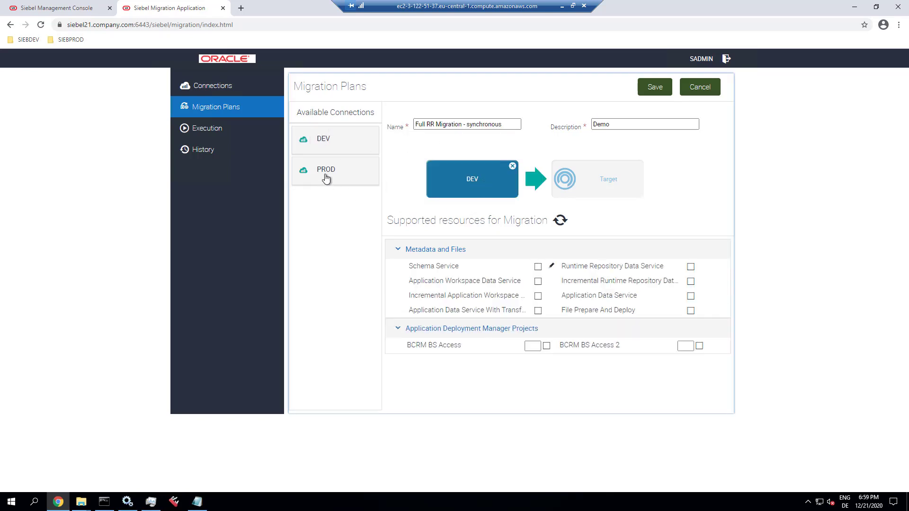
left_click_drag(330, 184, 587, 187)
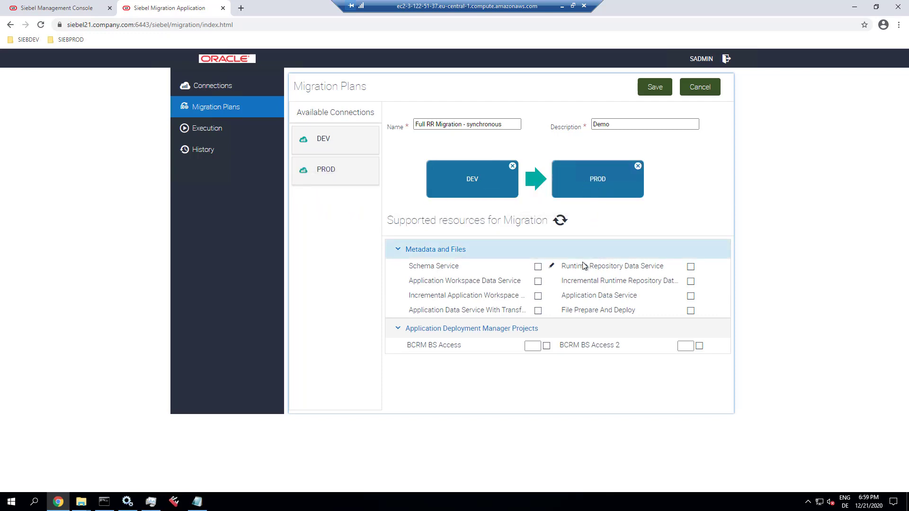
- Include the Runtime Repository Data Service with workspace MAIN version 1, and save the plan
left_click(691, 267)
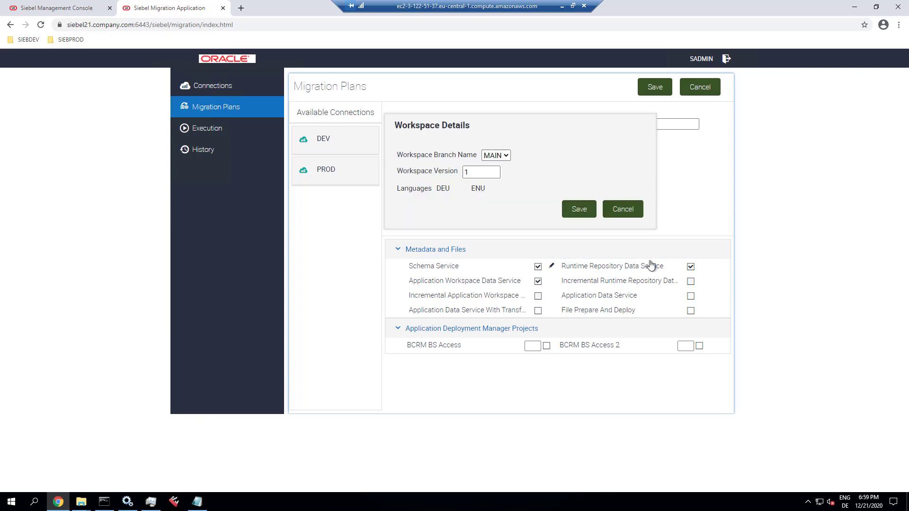
left_click(507, 156)
left_click(494, 167)
left_click(493, 173)
left_click(496, 172)
left_click(496, 172)
left_click(579, 214)
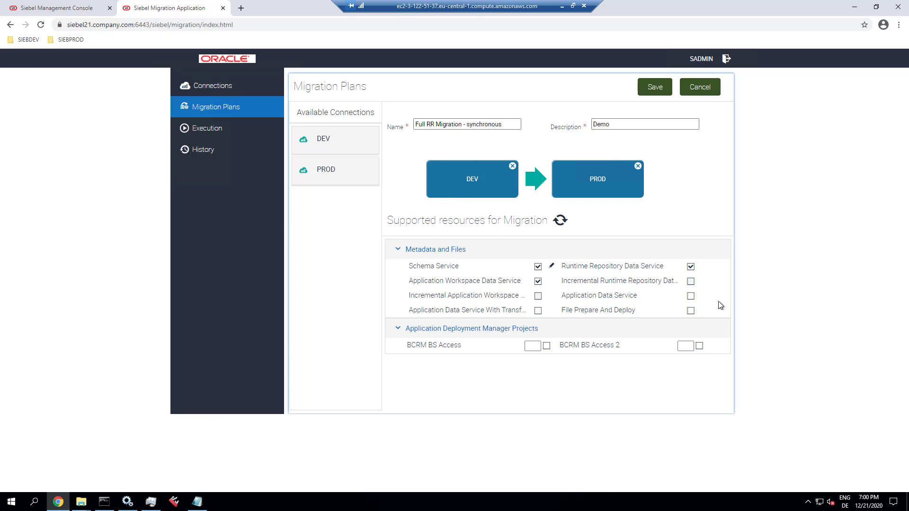
left_click(647, 89)
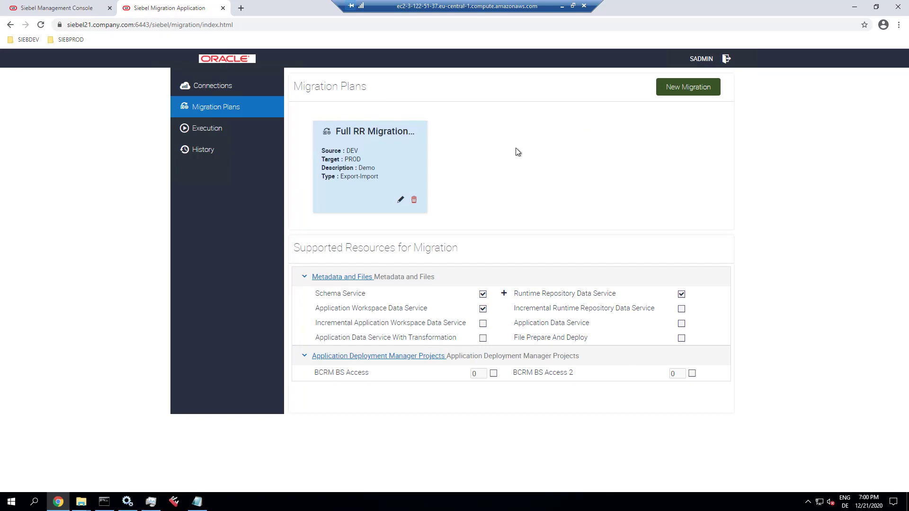
- Go to the Execution page and briefly expand the plan's resource list
left_click(209, 131)
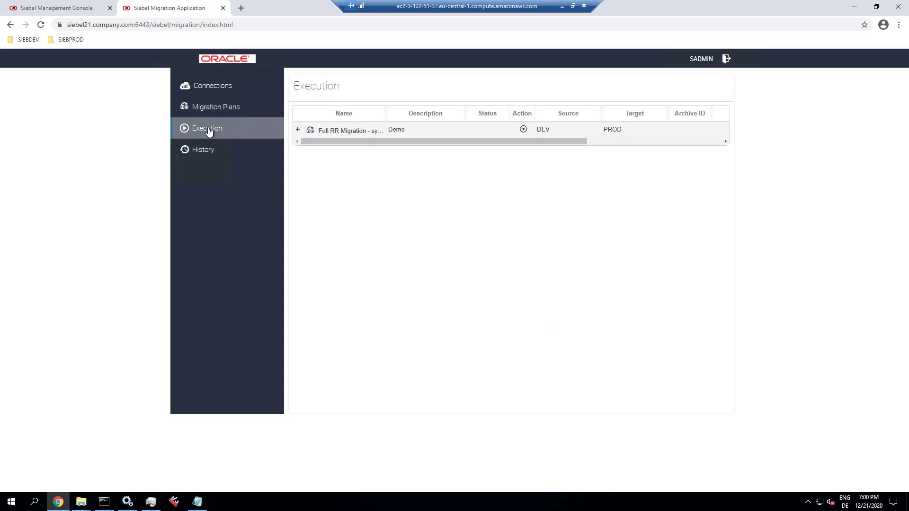
left_click(297, 130)
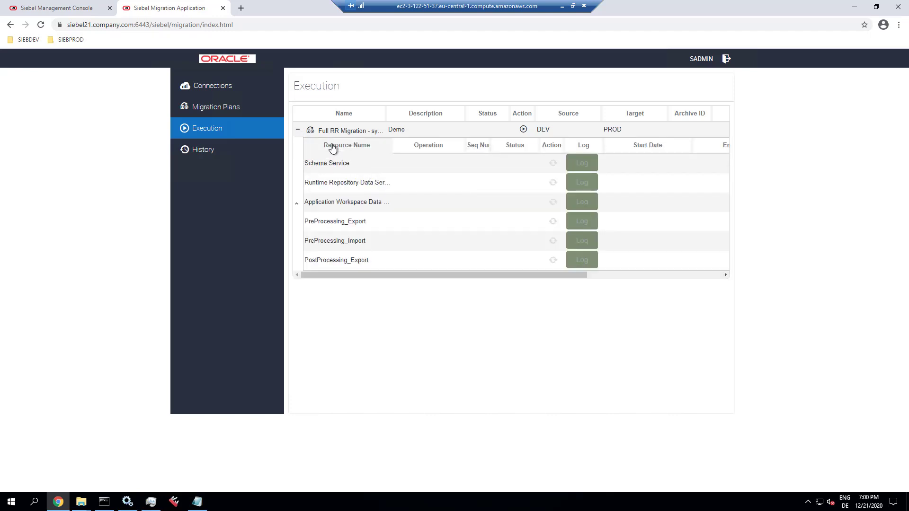
left_click(298, 130)
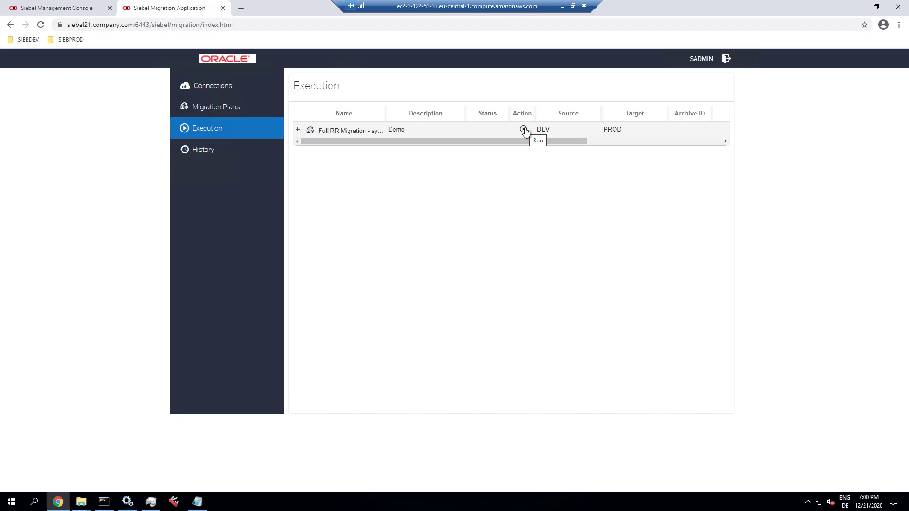
- Run the Full RR Migration plan, confirming and supplying the target DB schema owner password
left_click(524, 130)
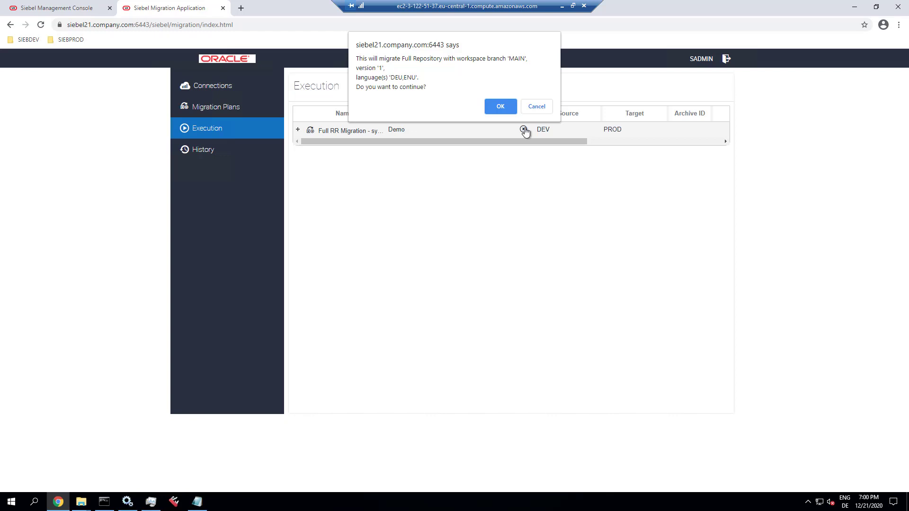
left_click(504, 108)
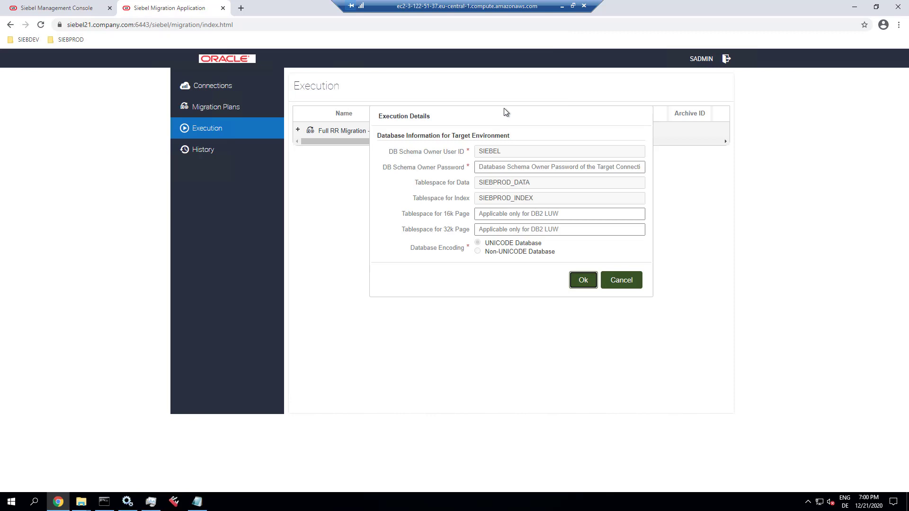
left_click(488, 166)
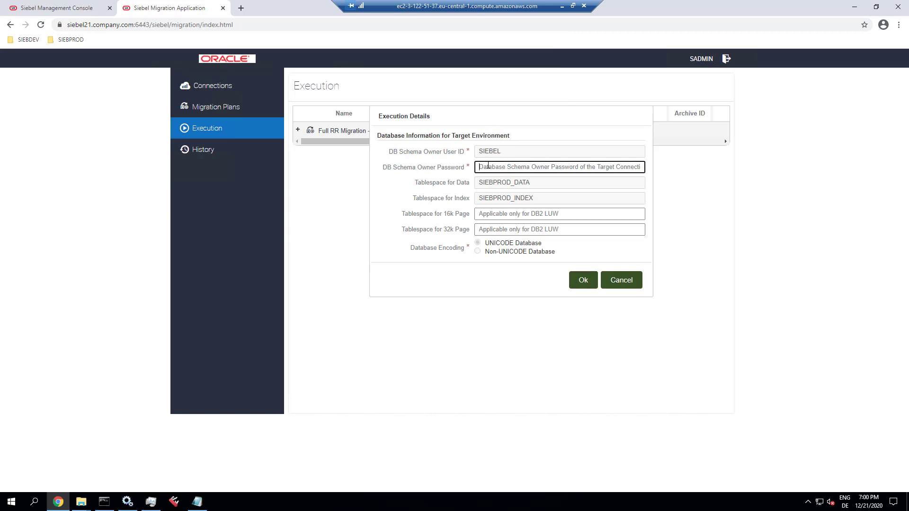
type("S")
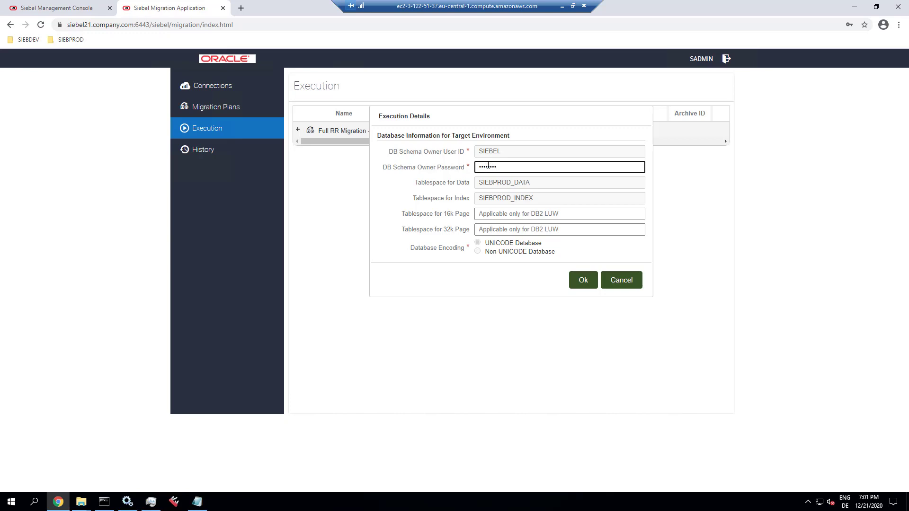
left_click(583, 283)
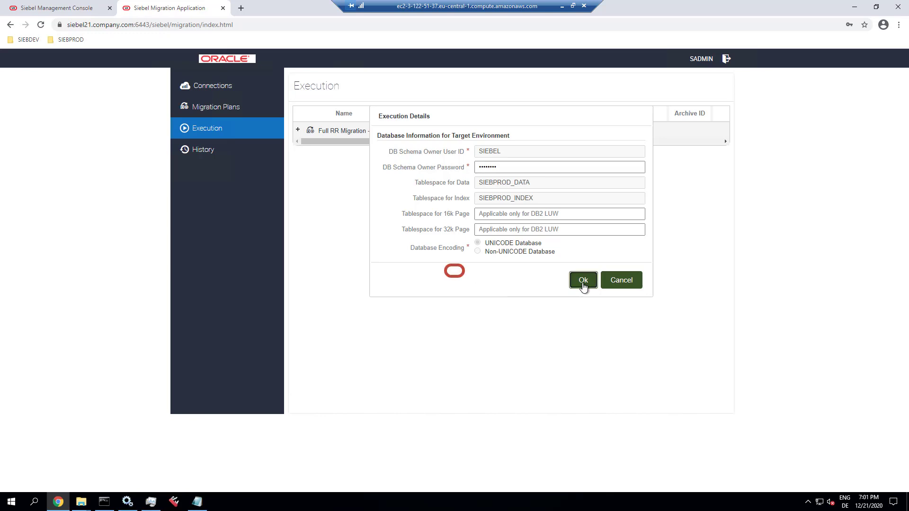
- Refresh the Schema export, GetWatermark, Export, GetFullSeedWatermark and FullSeedExport step statuses
left_click(299, 131)
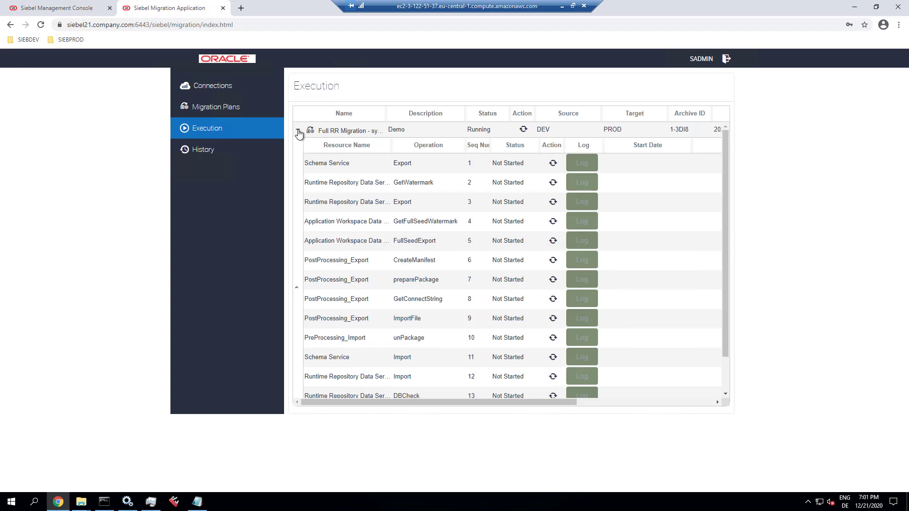
left_click(554, 164)
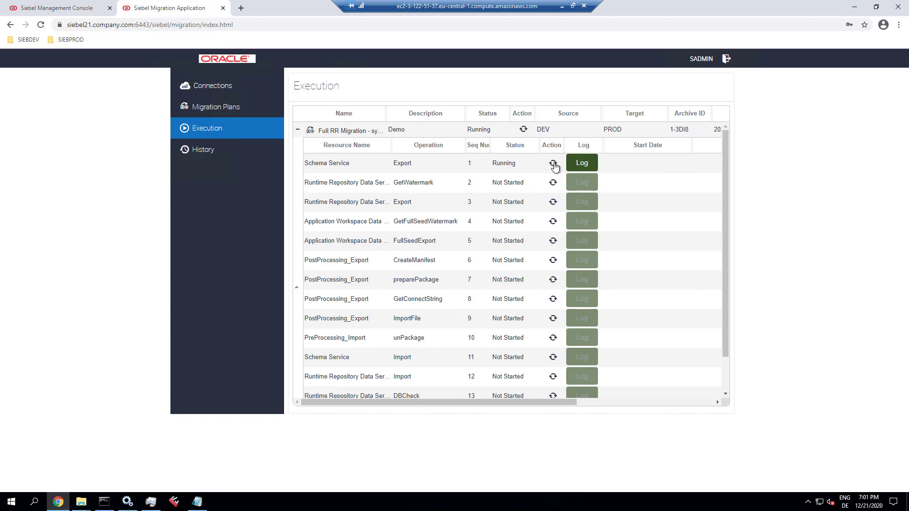
left_click(553, 183)
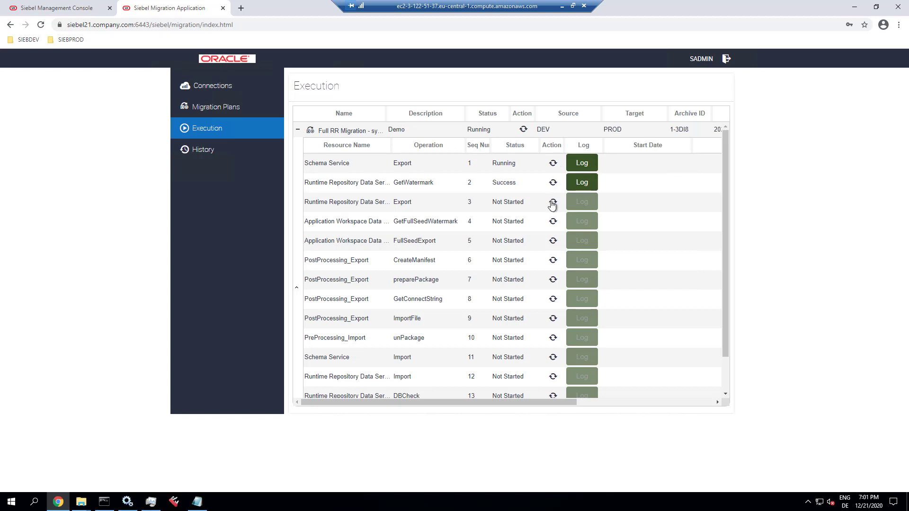
left_click(552, 203)
left_click(553, 221)
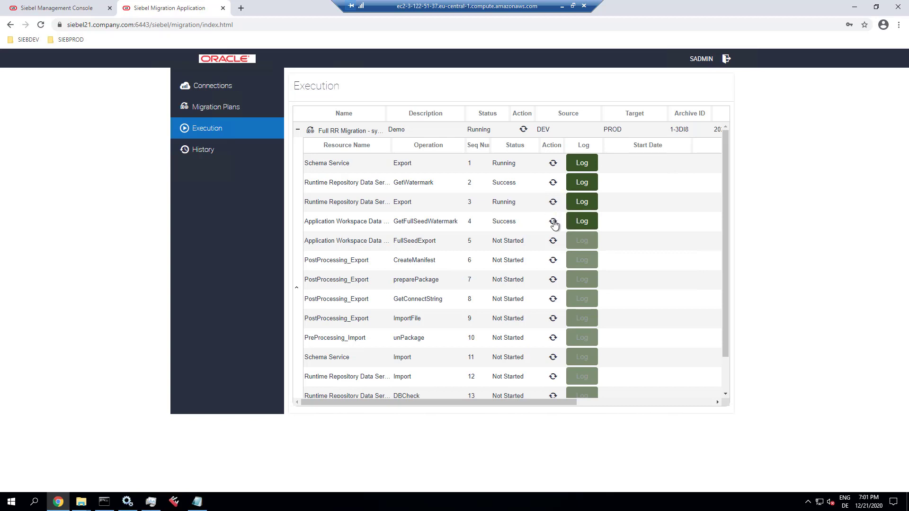
left_click(554, 241)
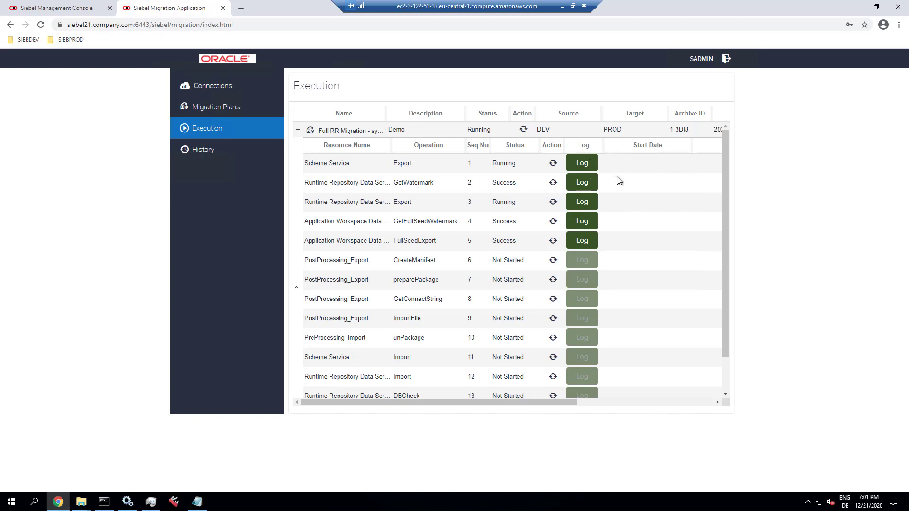
left_click(157, 504)
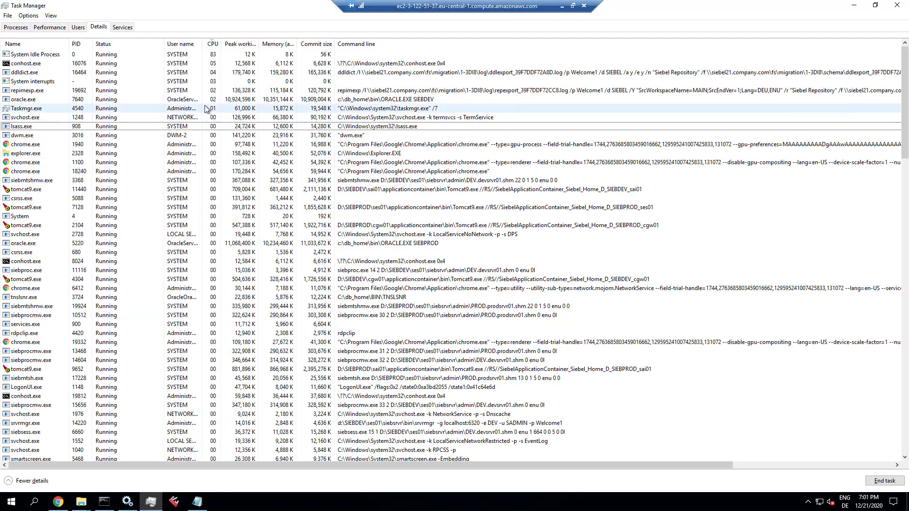
left_click(118, 65)
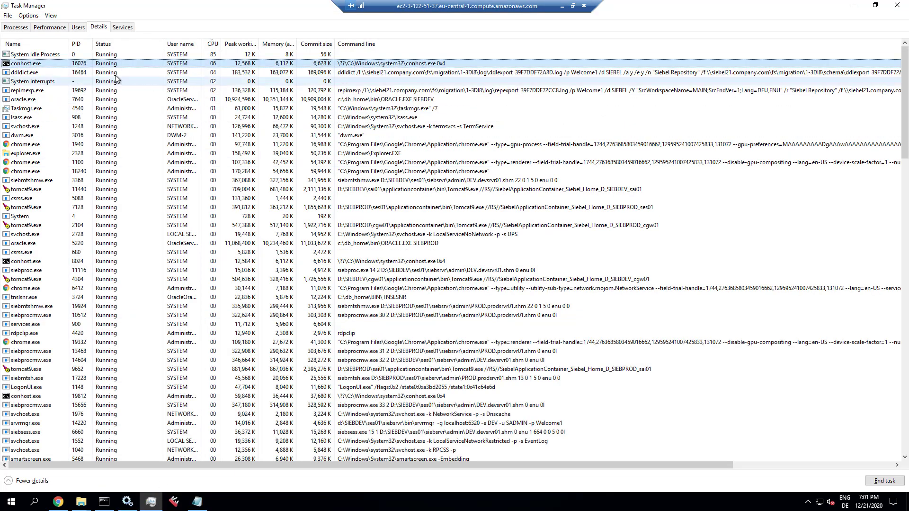
left_click(77, 74)
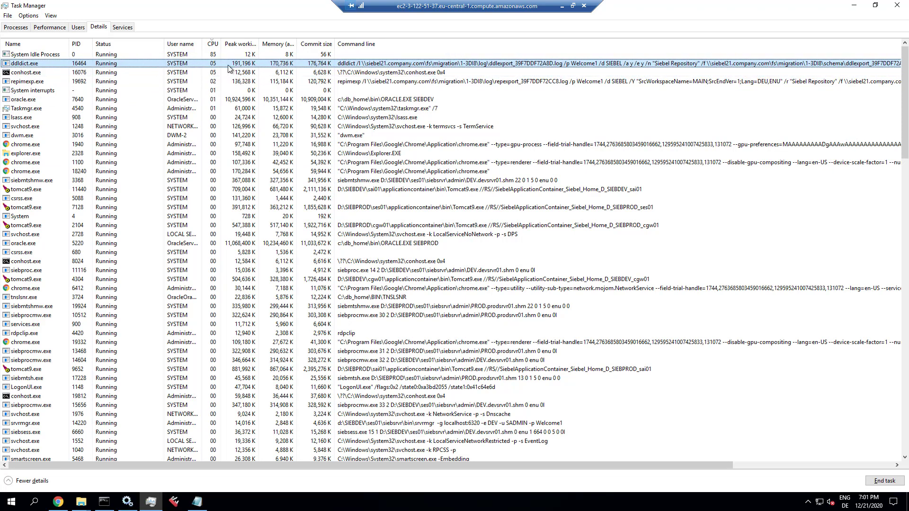
key("alt+Tab")
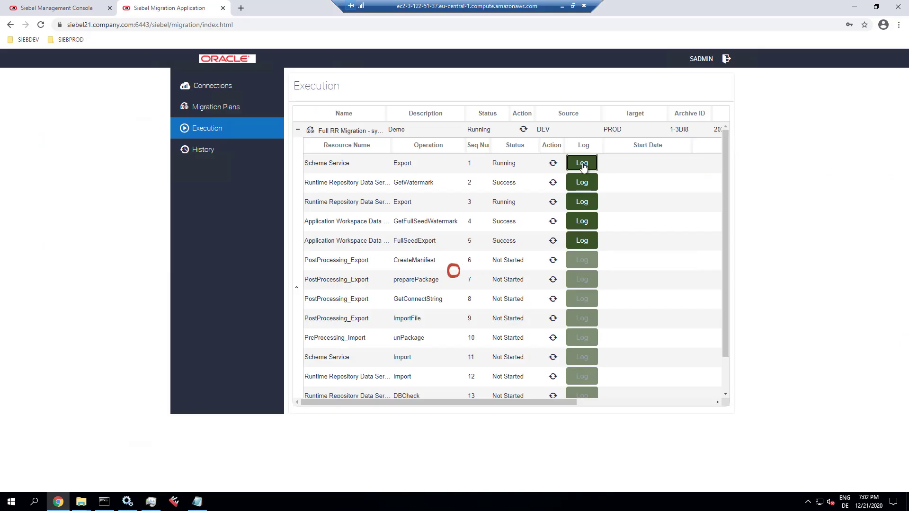
- Read the Schema Service export log and reload it to show 4984 tables and 25677 indexes written
left_click(583, 165)
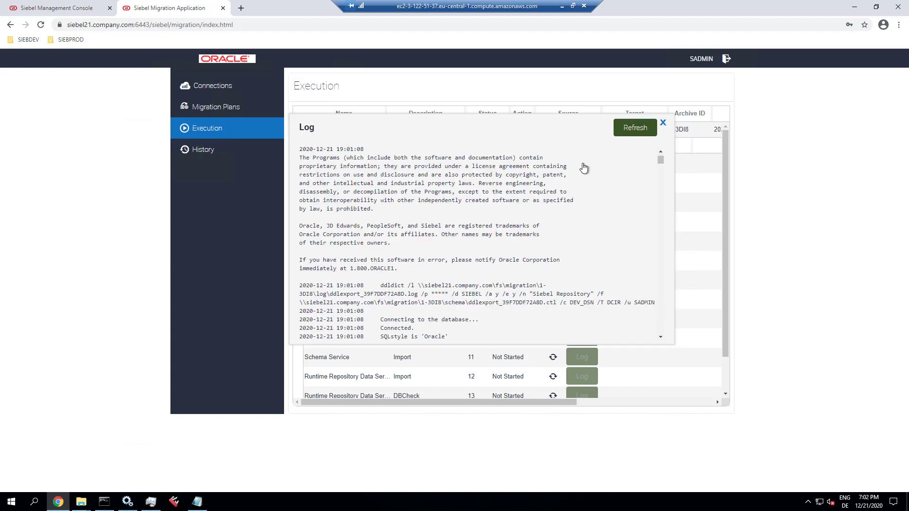
double_click(386, 286)
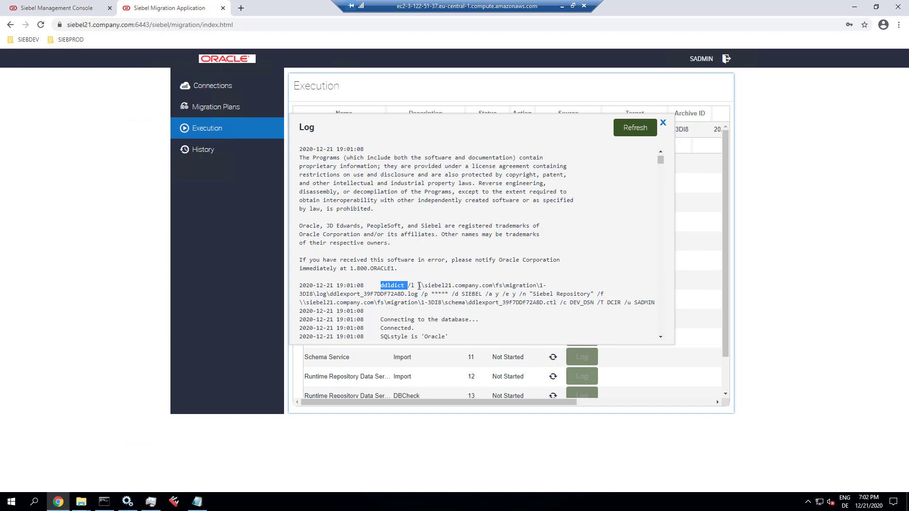
left_click_drag(418, 285, 537, 285)
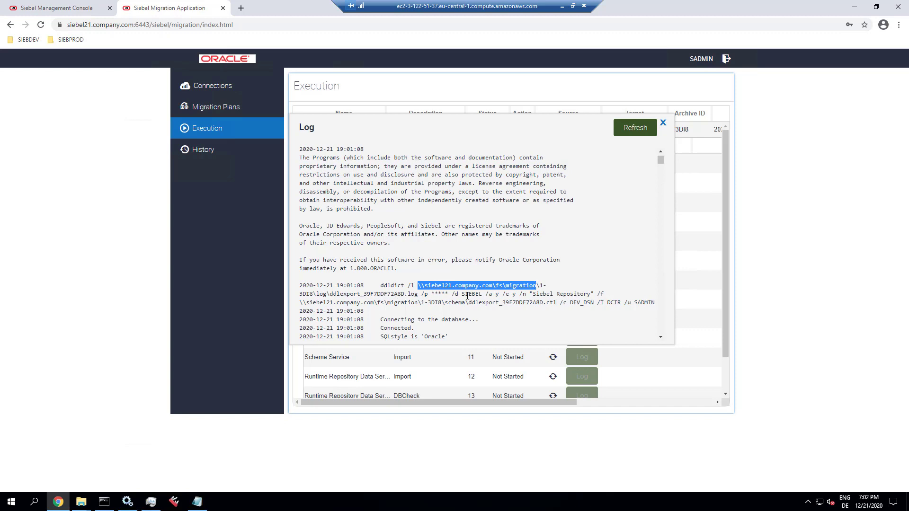
left_click(551, 295)
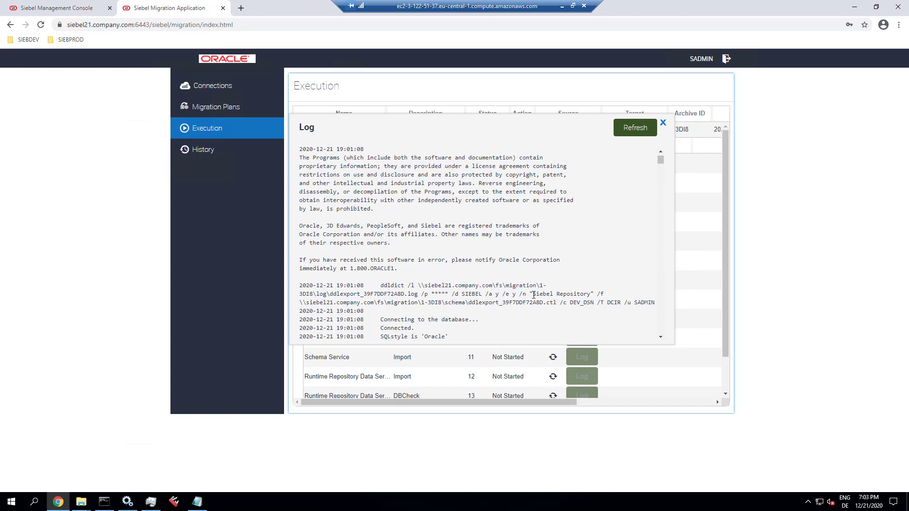
left_click_drag(530, 294, 381, 304)
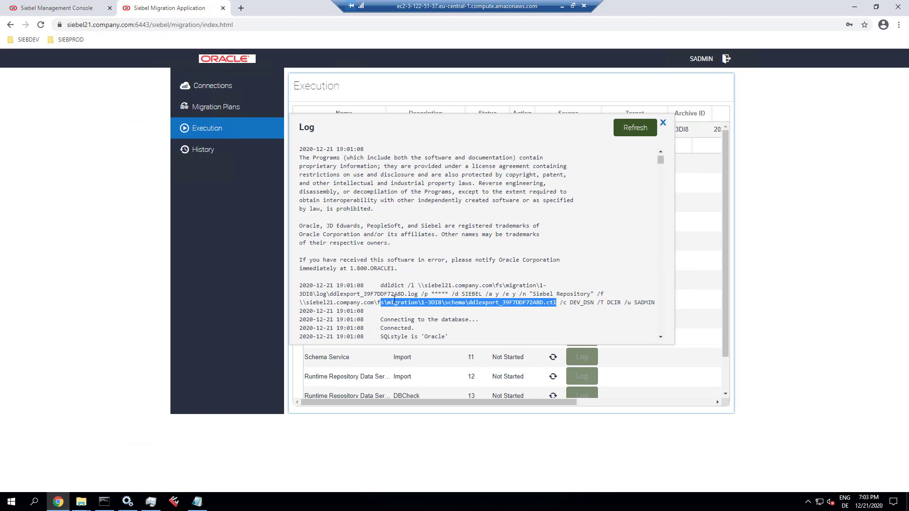
scroll(395, 301, "down", 5)
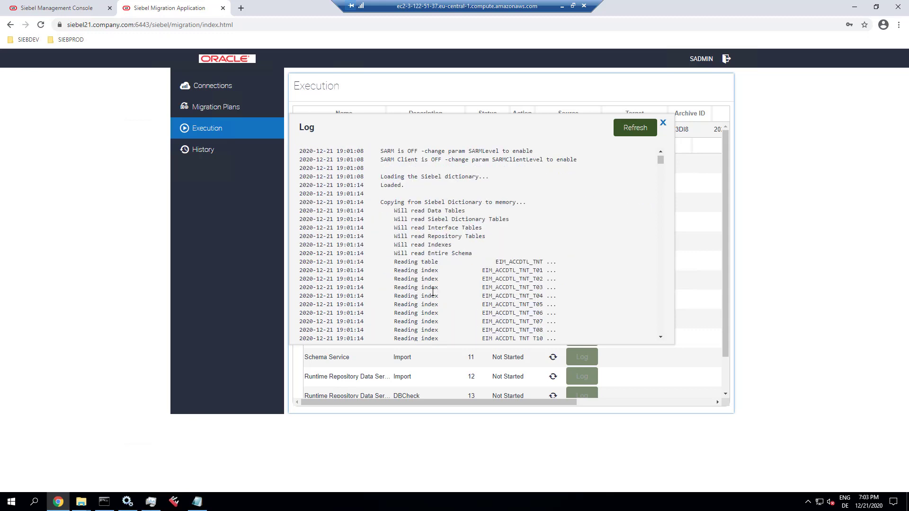
left_click_drag(660, 160, 668, 336)
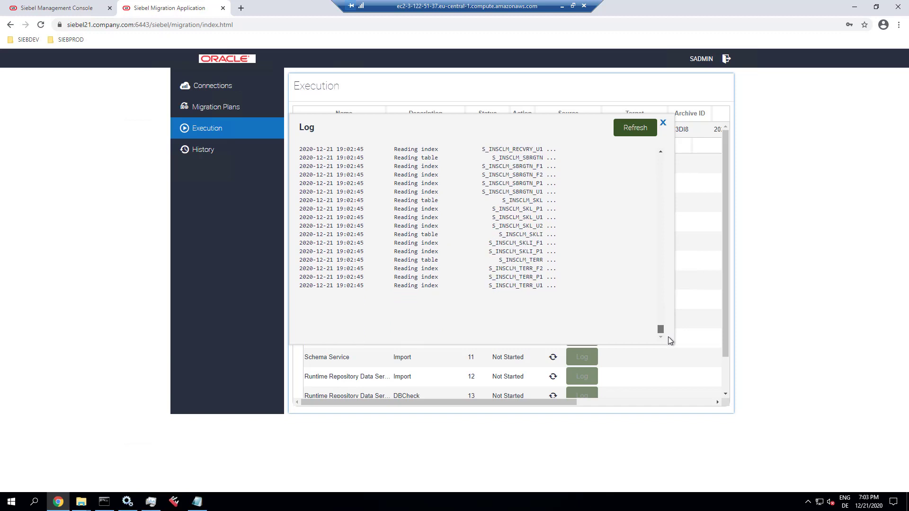
left_click(630, 133)
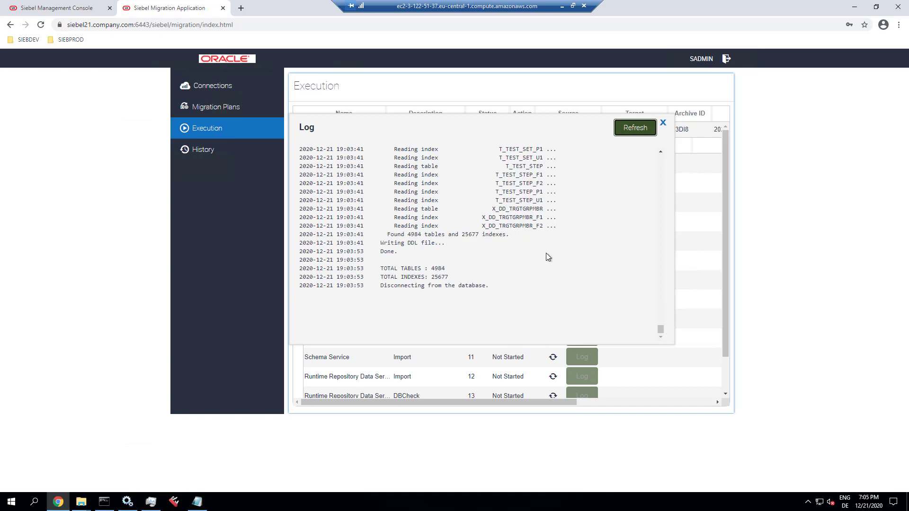
- Close the schema log and reload the steps so Schema Service export shows Success
left_click(663, 123)
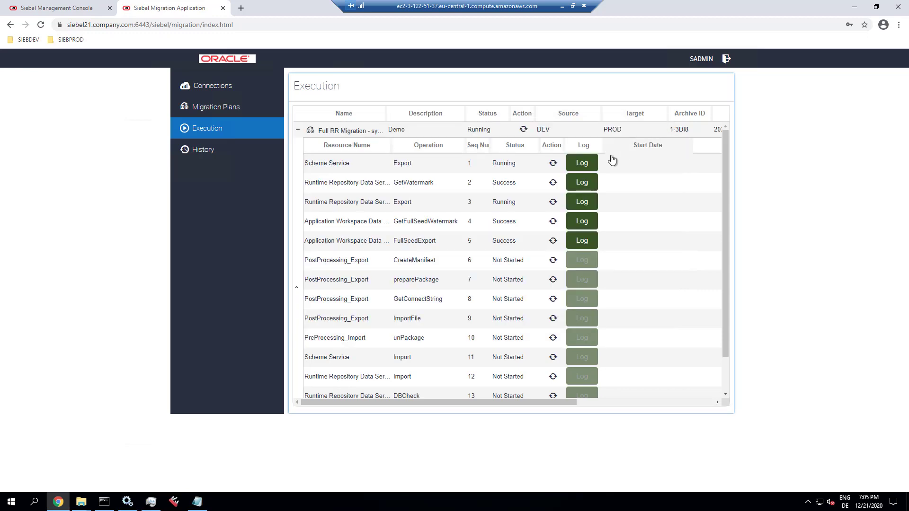
left_click(524, 130)
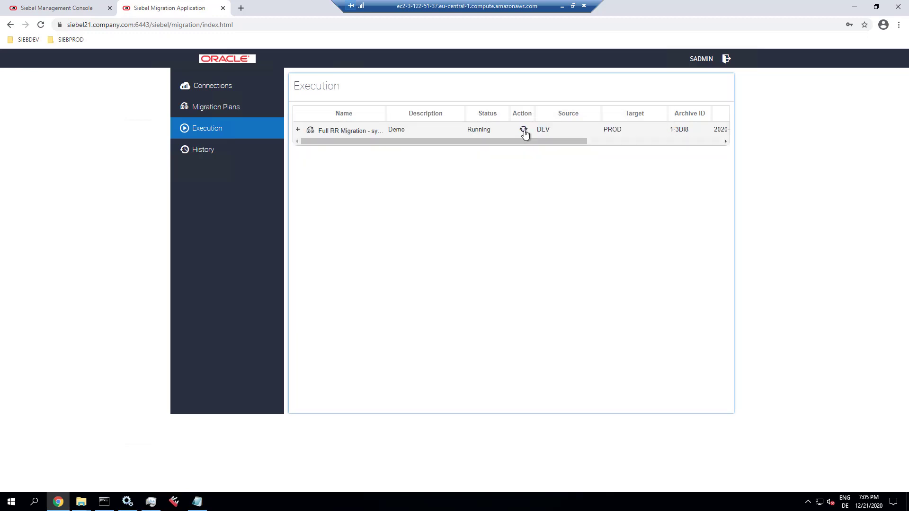
left_click(525, 132)
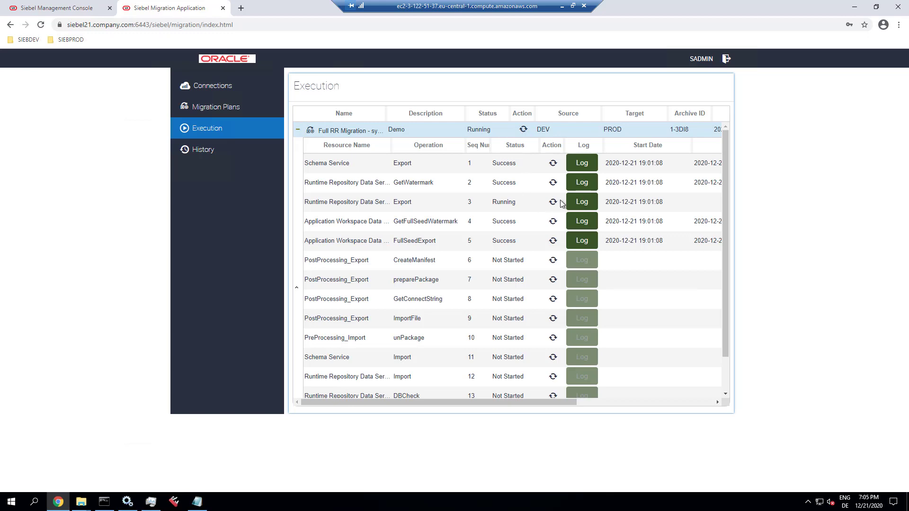
- Inspect step 3's repimexp command: workspace MAIN, end version 1, DEU,ENU languages, Siebel Repository, /A O
left_click(580, 204)
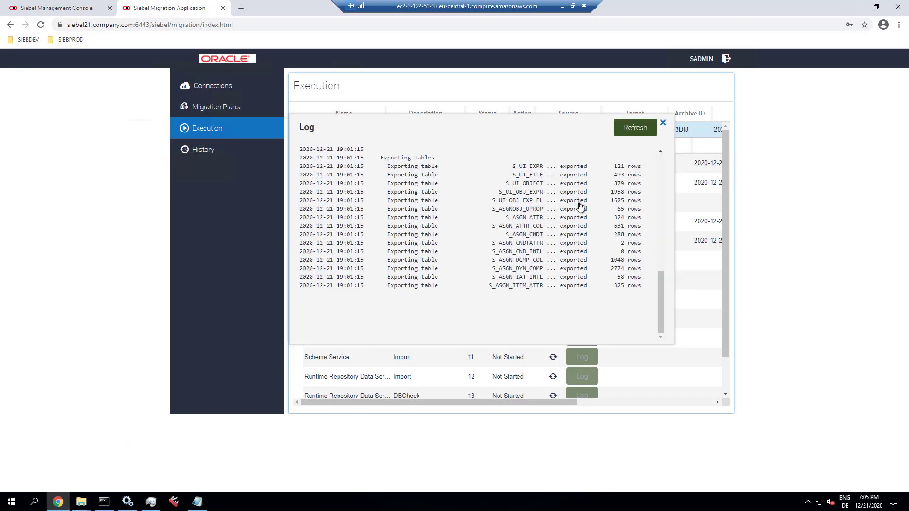
left_click_drag(657, 285, 657, 193)
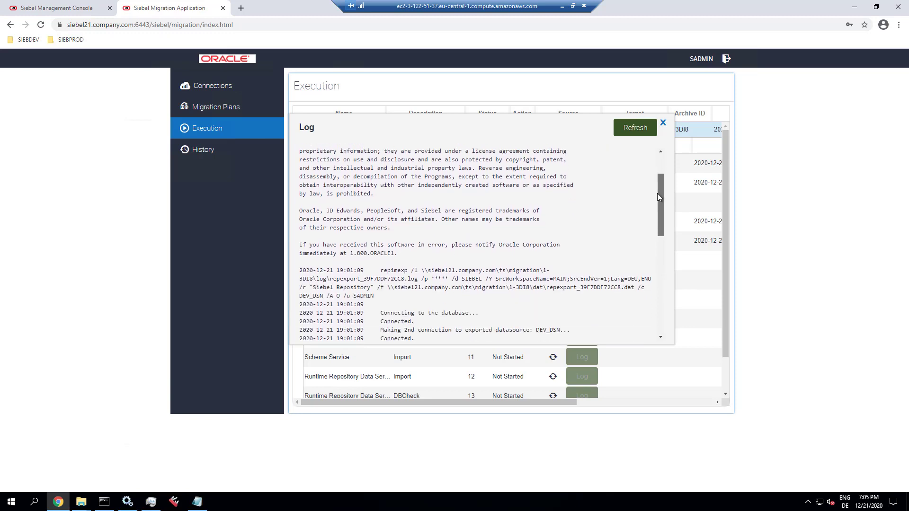
double_click(405, 271)
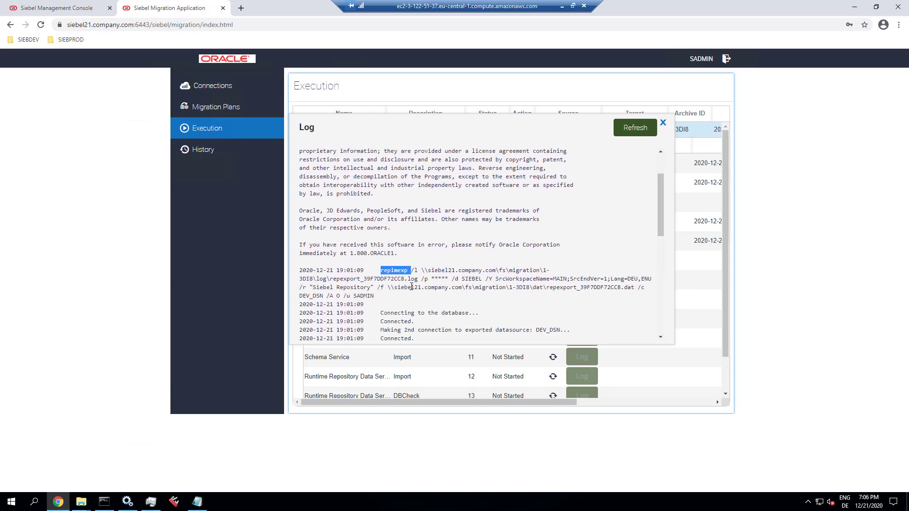
double_click(504, 279)
double_click(561, 280)
double_click(599, 279)
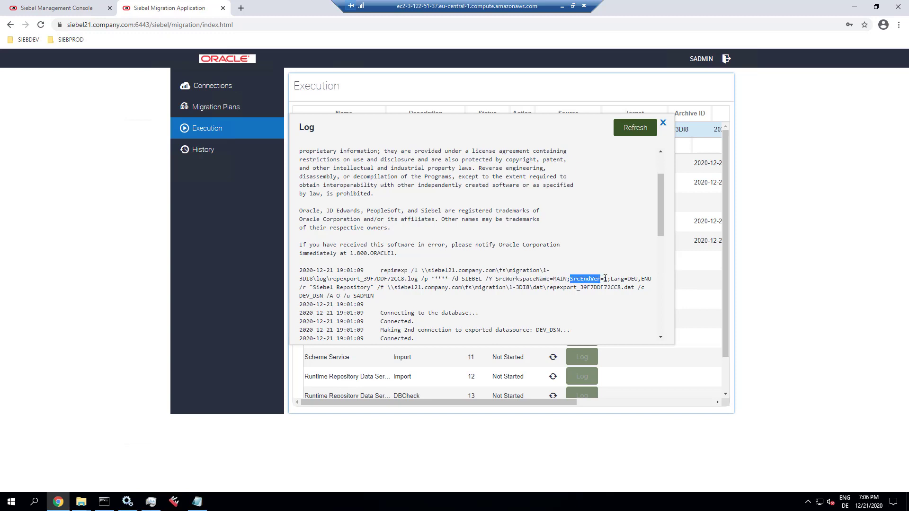
double_click(605, 279)
left_click_drag(627, 279, 645, 282)
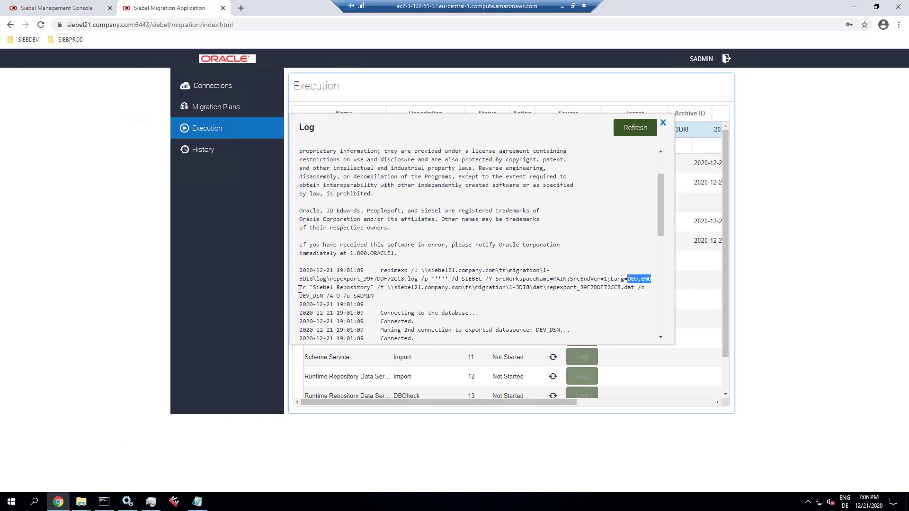
left_click_drag(302, 288, 381, 288)
left_click_drag(327, 296, 343, 296)
- Scroll through and reload the repository export log for its latest output
scroll(406, 308, "down", 4)
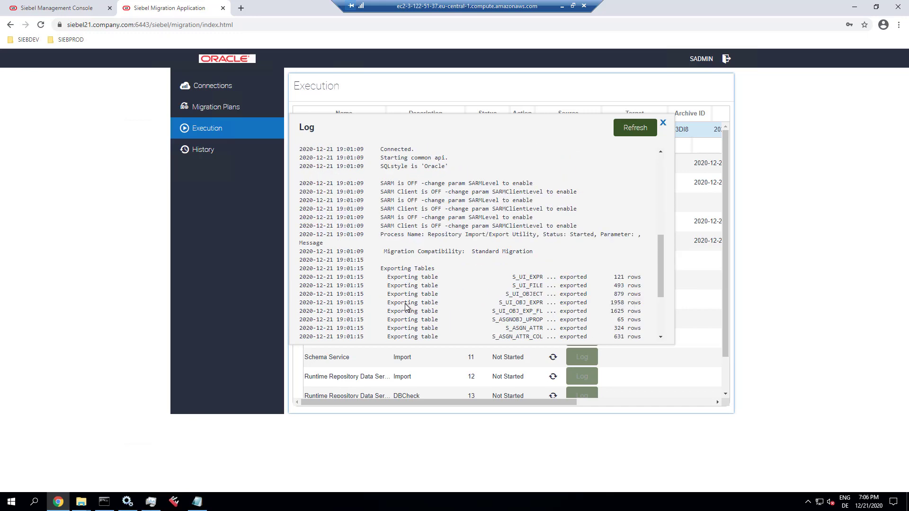
scroll(406, 306, "down", 3)
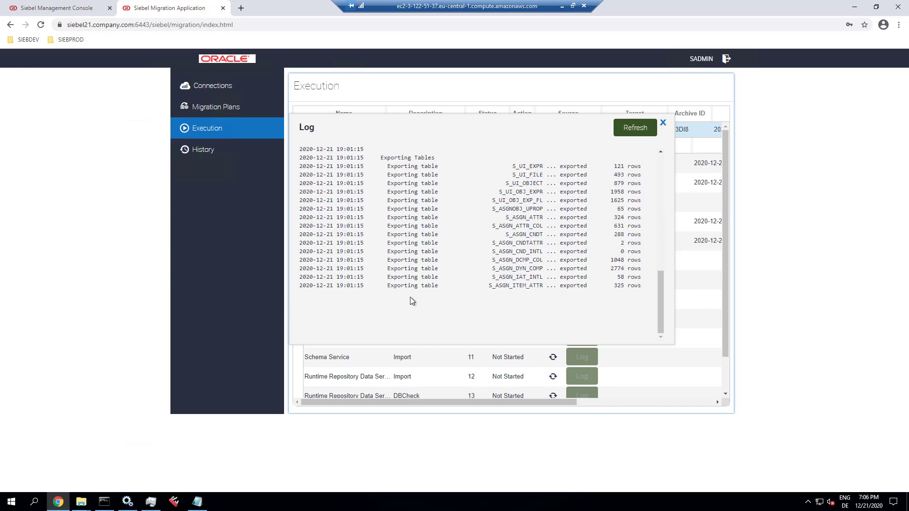
left_click(632, 134)
left_click_drag(662, 289, 663, 127)
- Refresh the step statuses and recheck the repository export log
left_click(663, 124)
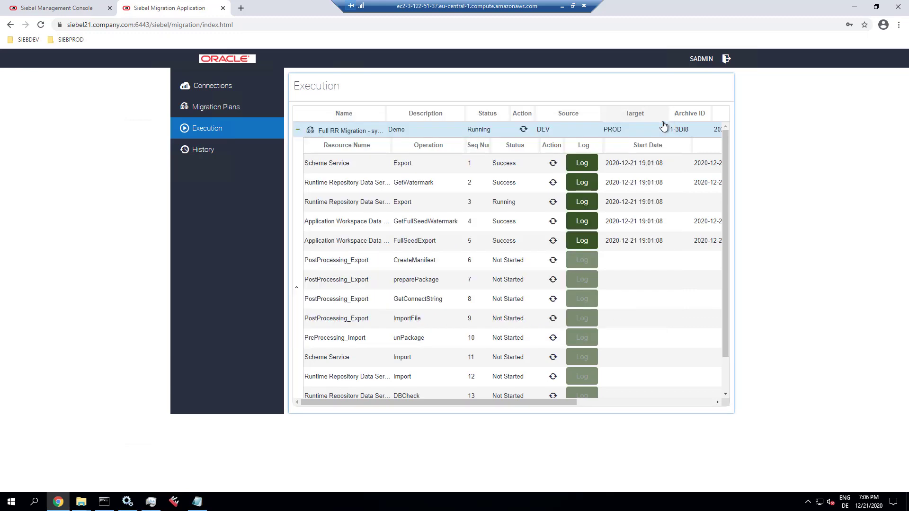
left_click(523, 131)
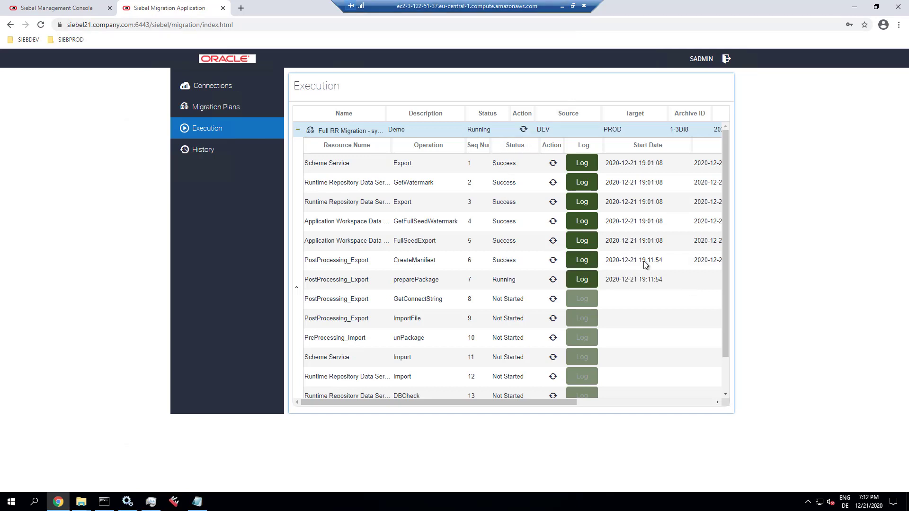
left_click(582, 202)
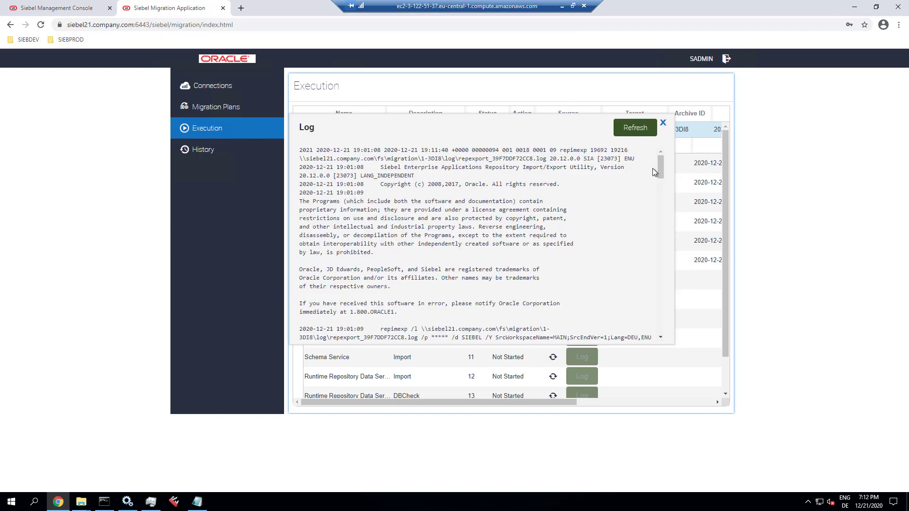
left_click_drag(659, 164, 650, 328)
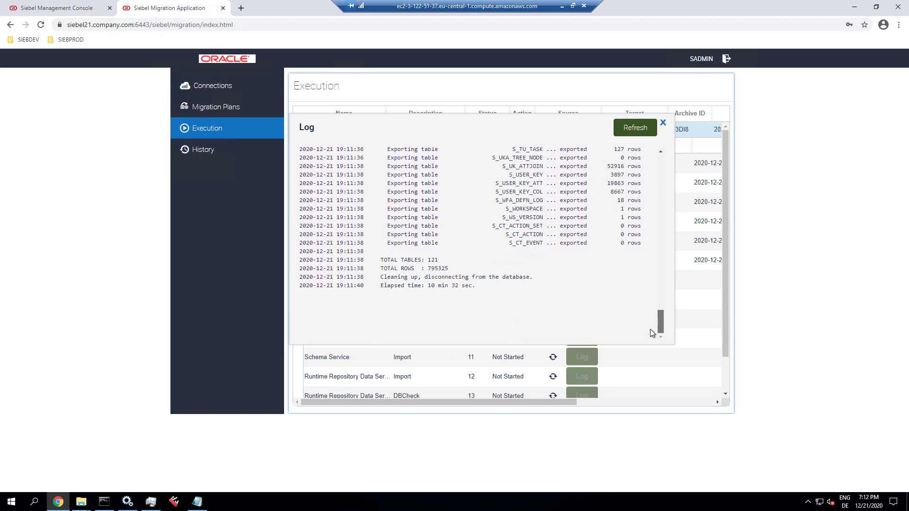
left_click(663, 124)
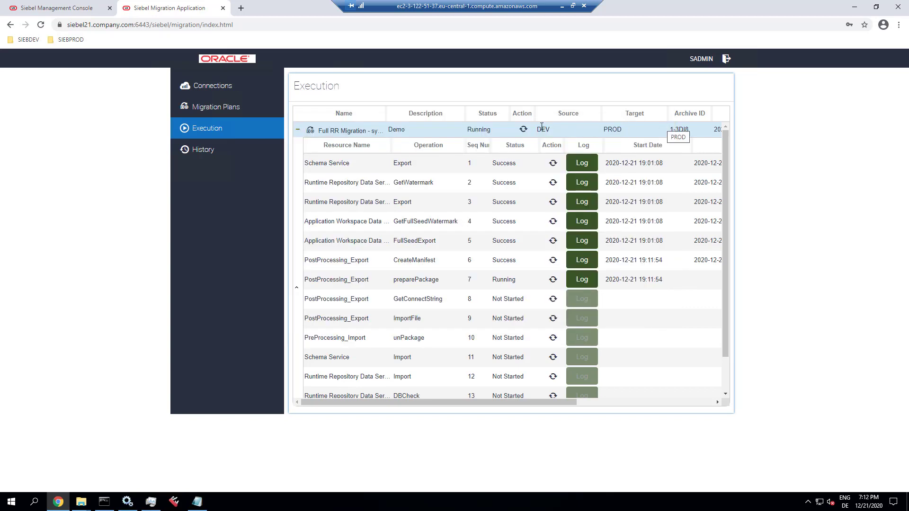
- Refresh preparePackage, GetConnectString, ImportFile, unPackage and Schema Service import statuses; glance at the empty import log
left_click(554, 280)
left_click(553, 300)
left_click(553, 320)
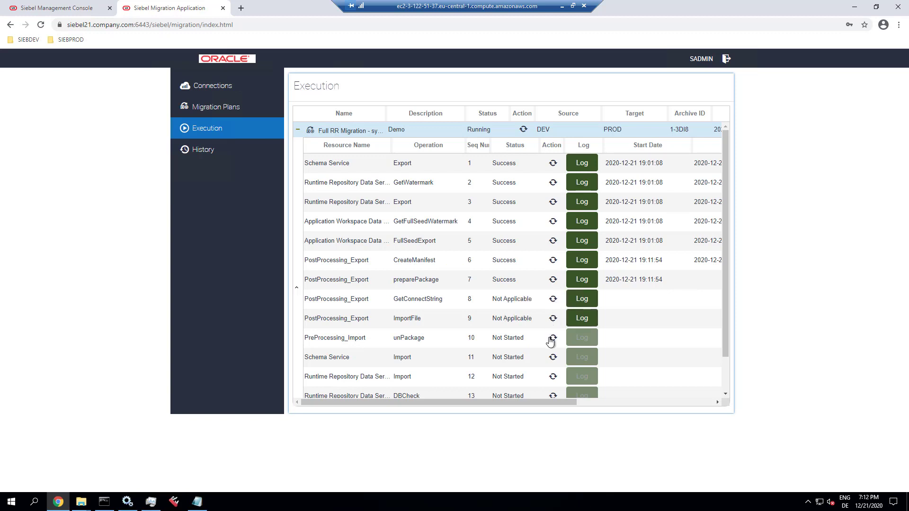
left_click(553, 338)
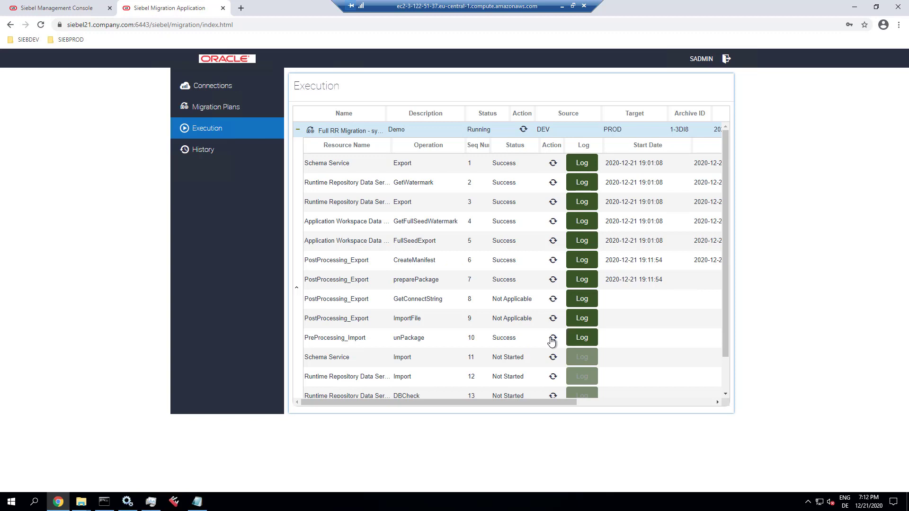
left_click(554, 358)
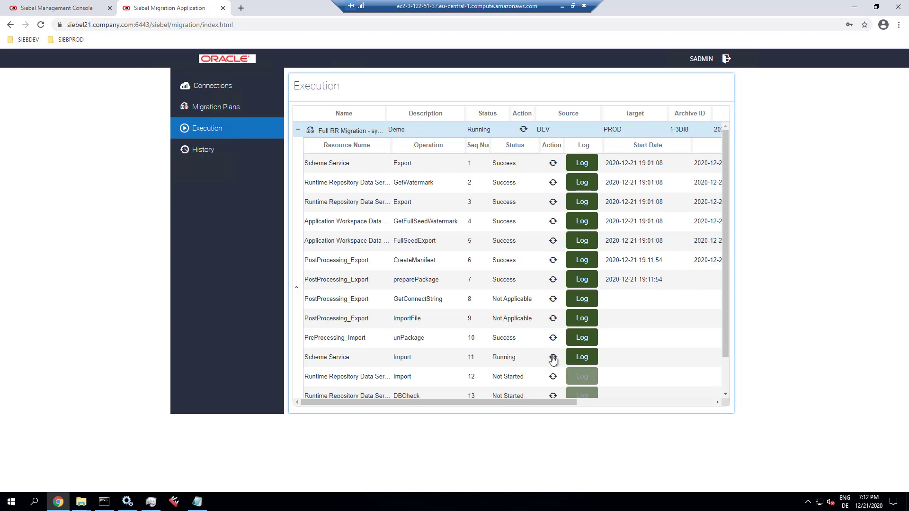
scroll(553, 360, "down", 1)
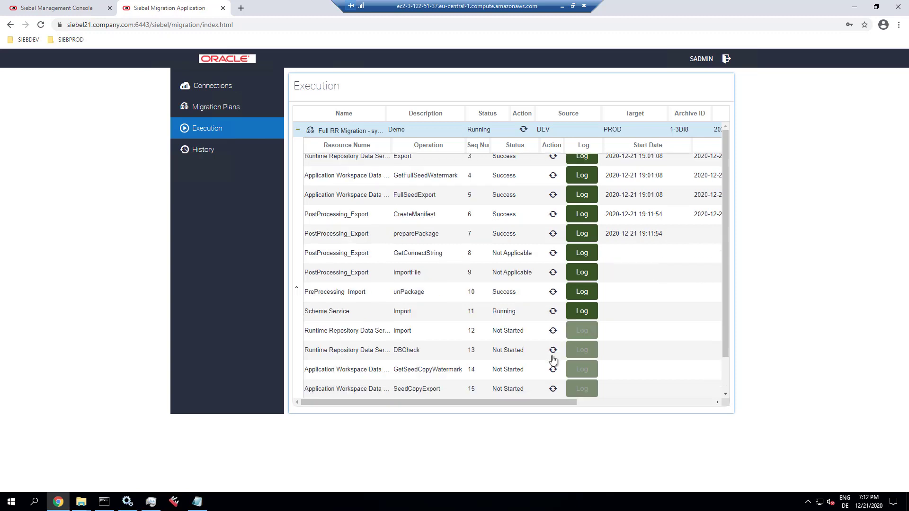
left_click(576, 313)
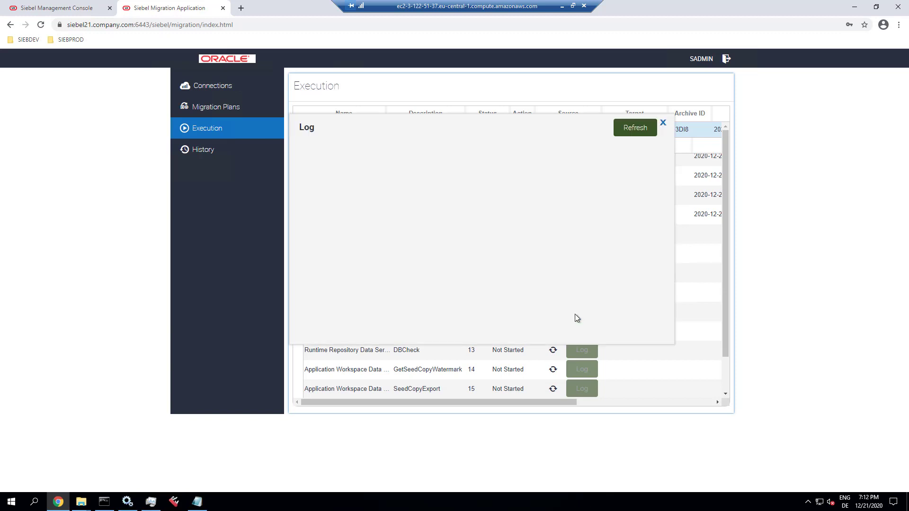
left_click(663, 123)
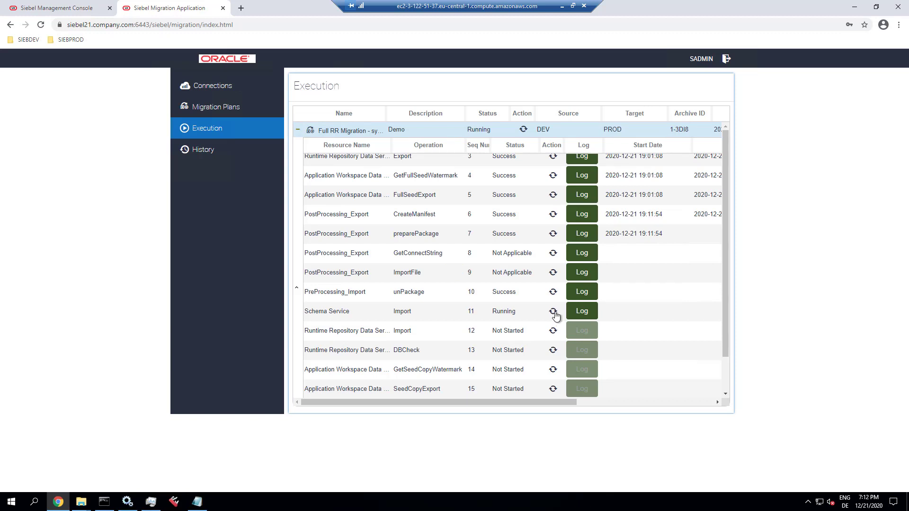
- In File Explorer's D:\MIG folder, bring up options for Full RR Migration - synchronous1-3DI8.zip
key("alt+Tab")
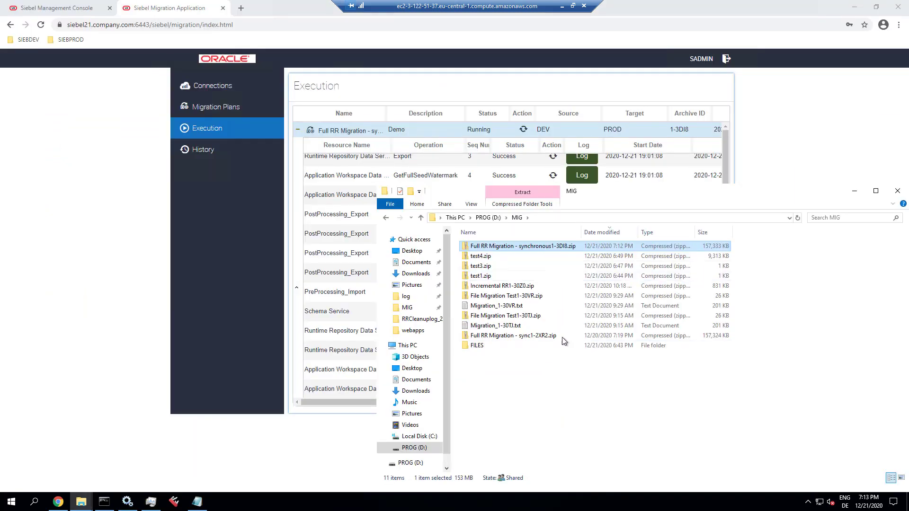
right_click(535, 249)
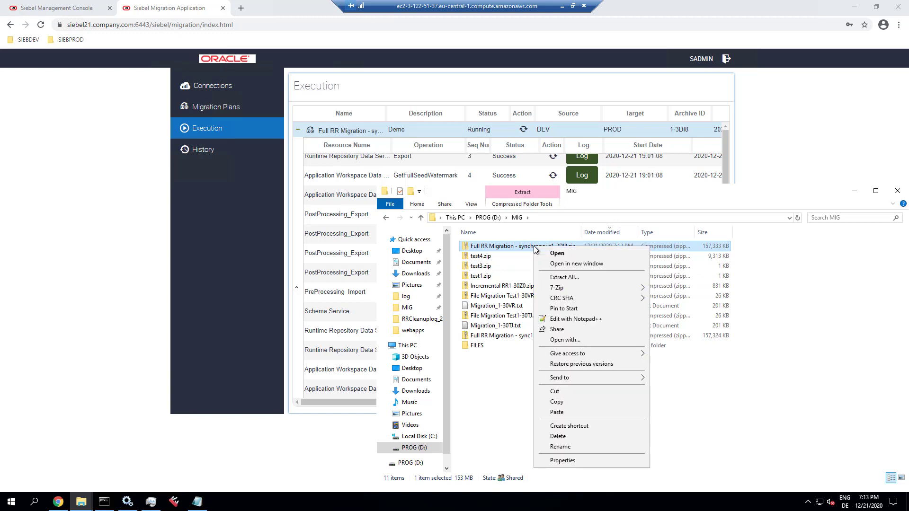
- Open the package in 7-Zip, browse schema and dat (repexport, seedexport files), then close it
mouse_move(555, 288)
left_click(673, 290)
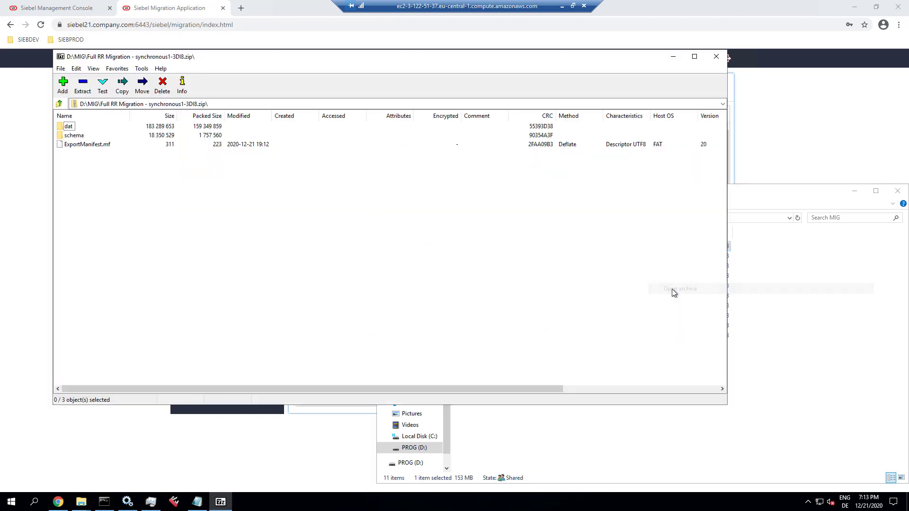
double_click(76, 136)
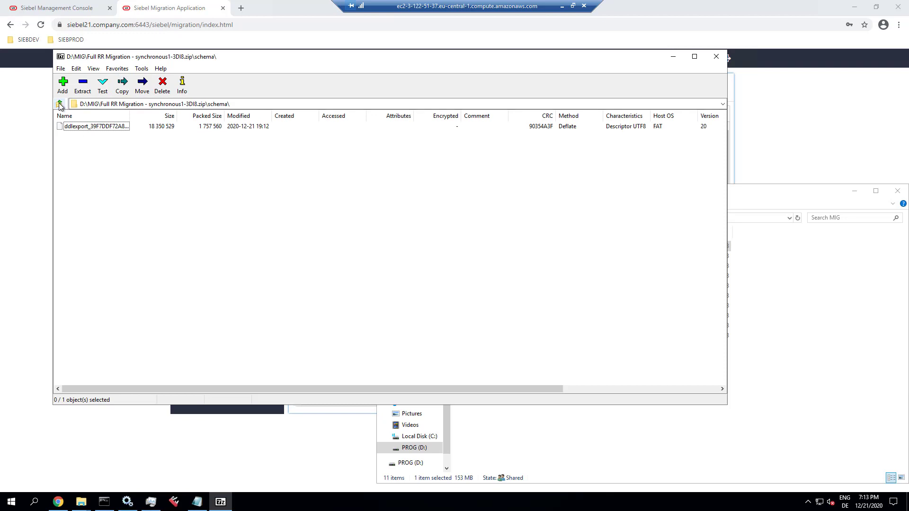
left_click(59, 104)
double_click(71, 128)
left_click(107, 127)
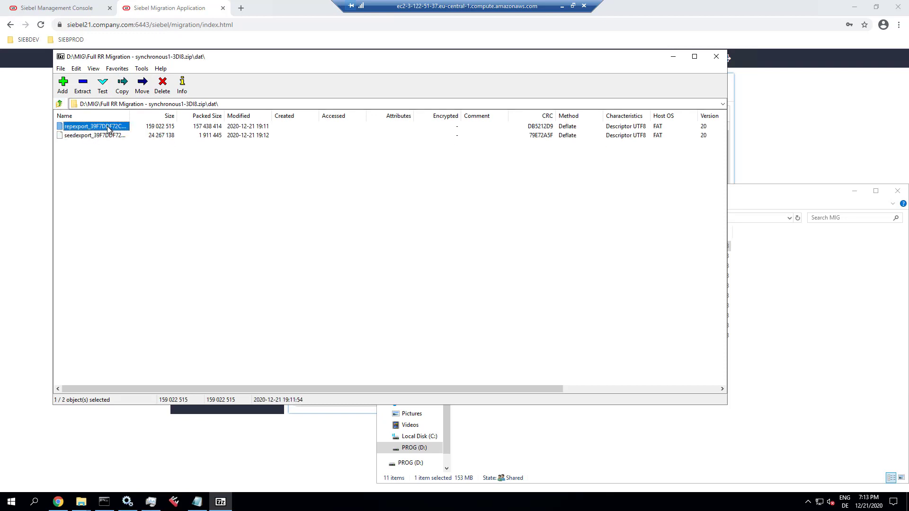
left_click(108, 138)
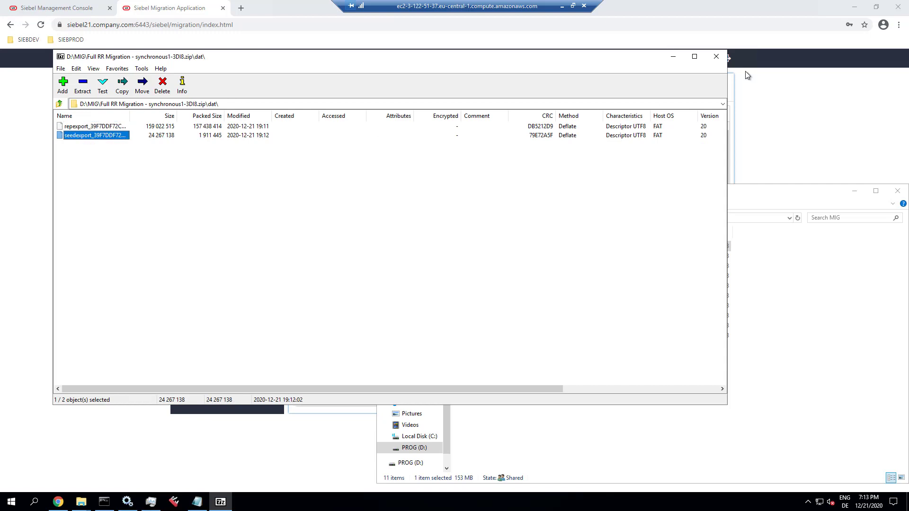
left_click(717, 57)
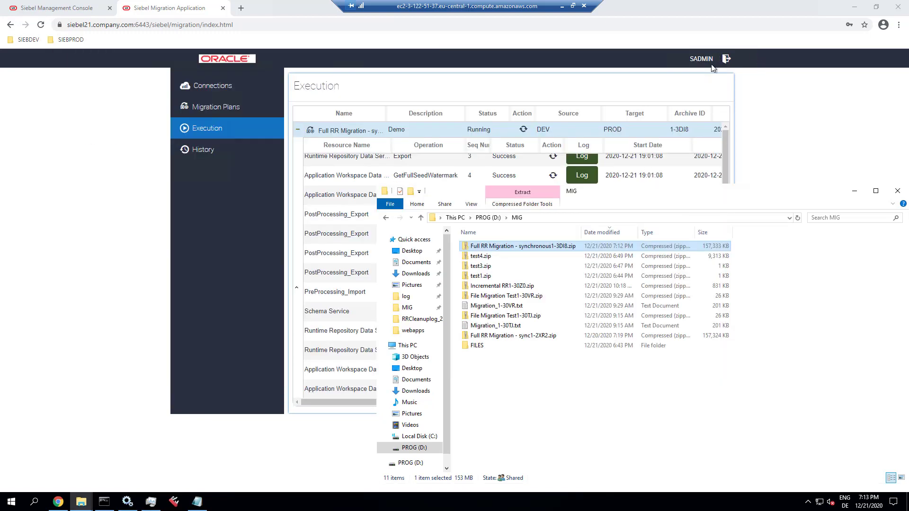
- Review the Schema Service import log's ddlimp command against PROD_DSN, then close it
left_click(577, 131)
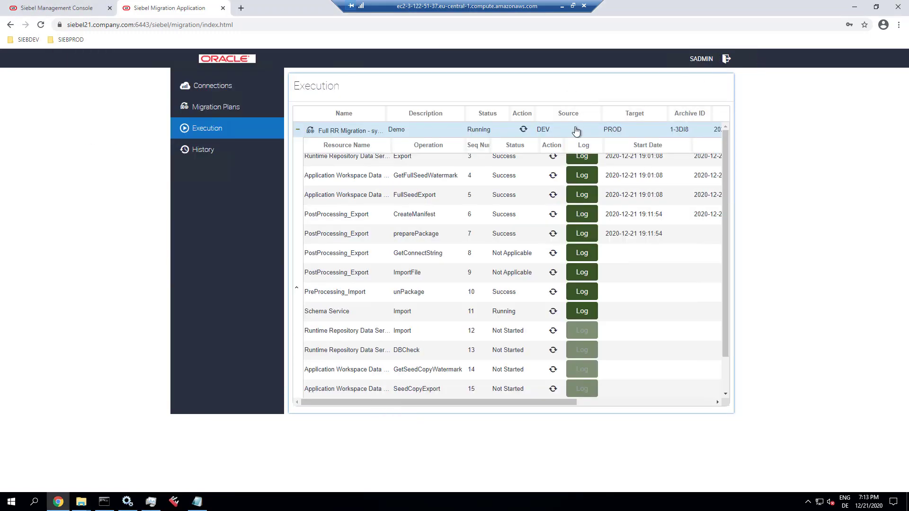
left_click(580, 313)
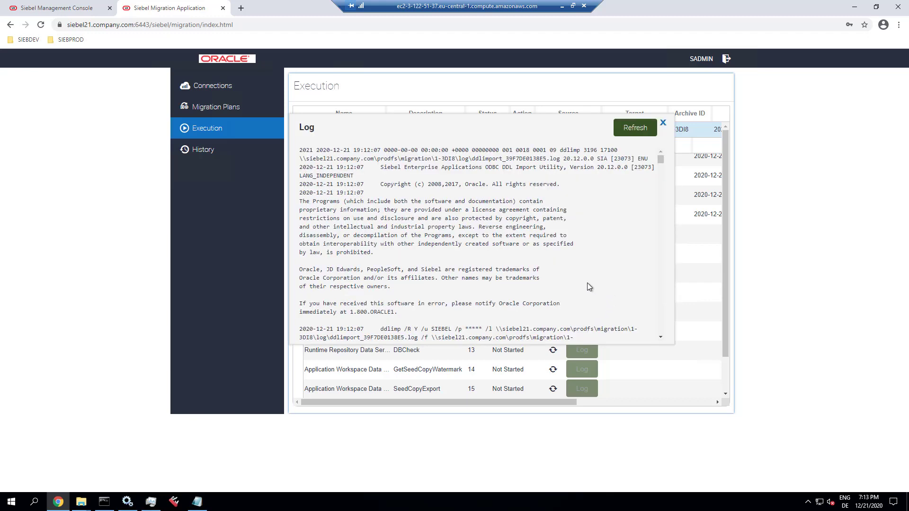
scroll(587, 285, "down", 1)
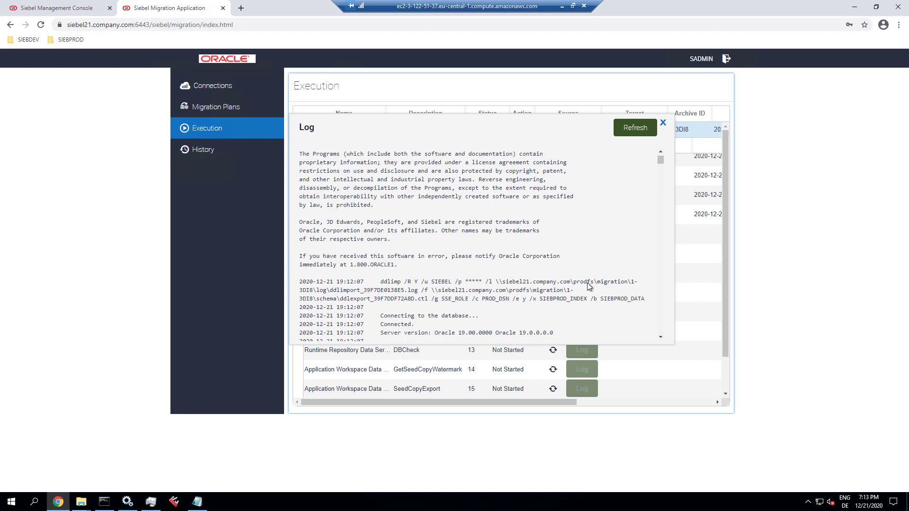
double_click(496, 300)
left_click_drag(660, 159, 664, 334)
left_click(664, 124)
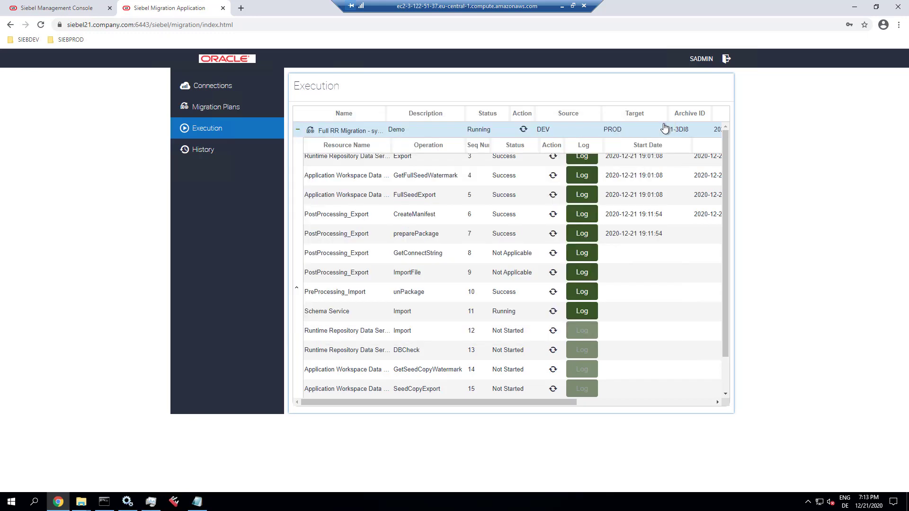
- Refresh row 12 and check its log shows the Migrated Repository import totalling 121 tables
left_click(553, 313)
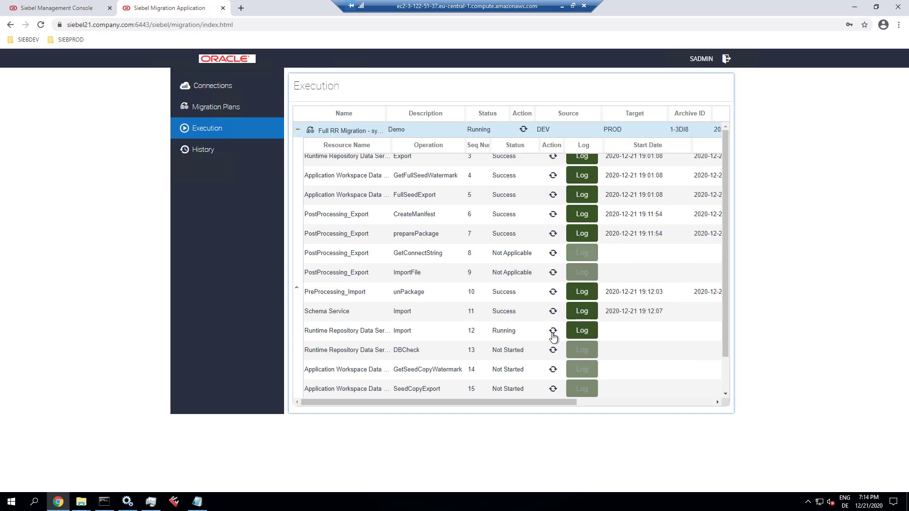
left_click(582, 330)
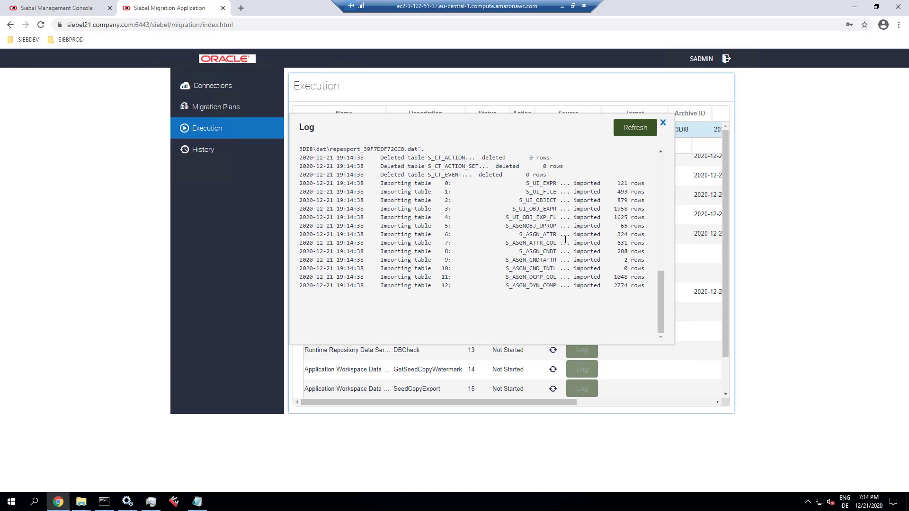
scroll(565, 240, "up", 10)
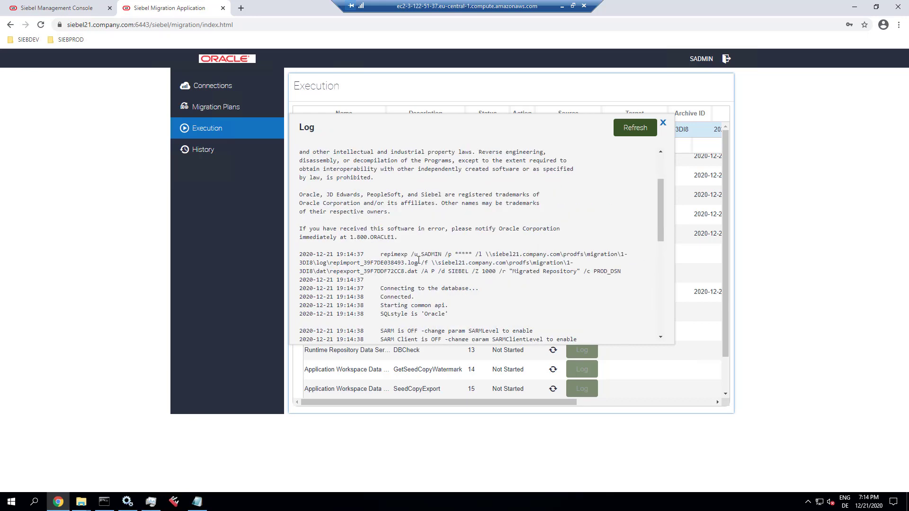
double_click(396, 255)
left_click_drag(511, 272, 581, 272)
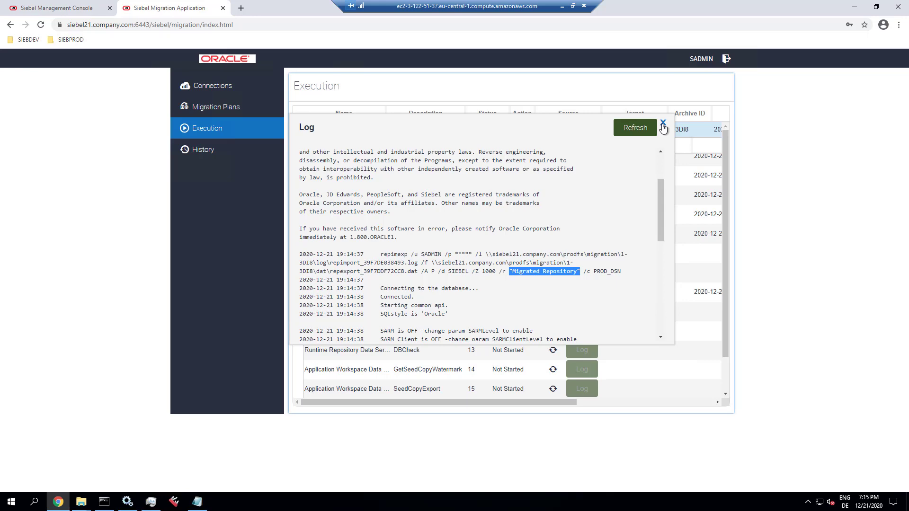
left_click_drag(660, 188, 652, 288)
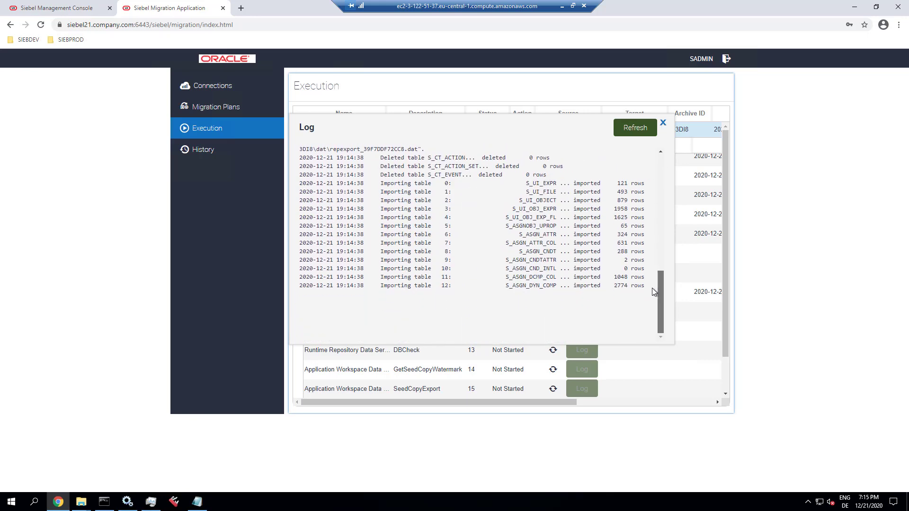
left_click(635, 128)
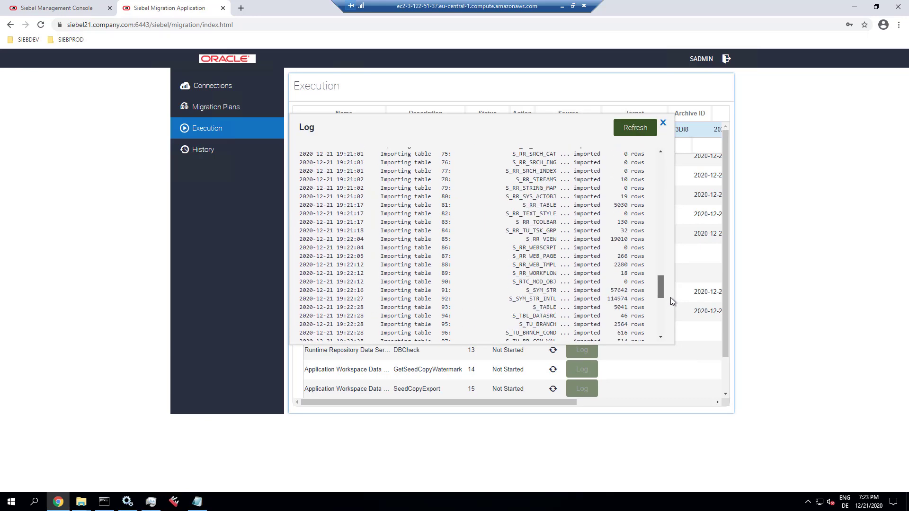
scroll(671, 299, "down", 6)
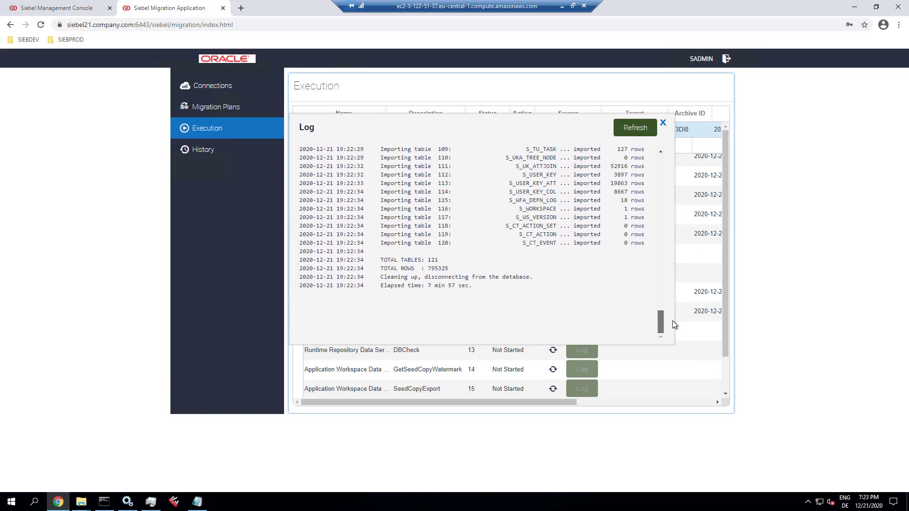
scroll(624, 272, "up", 3)
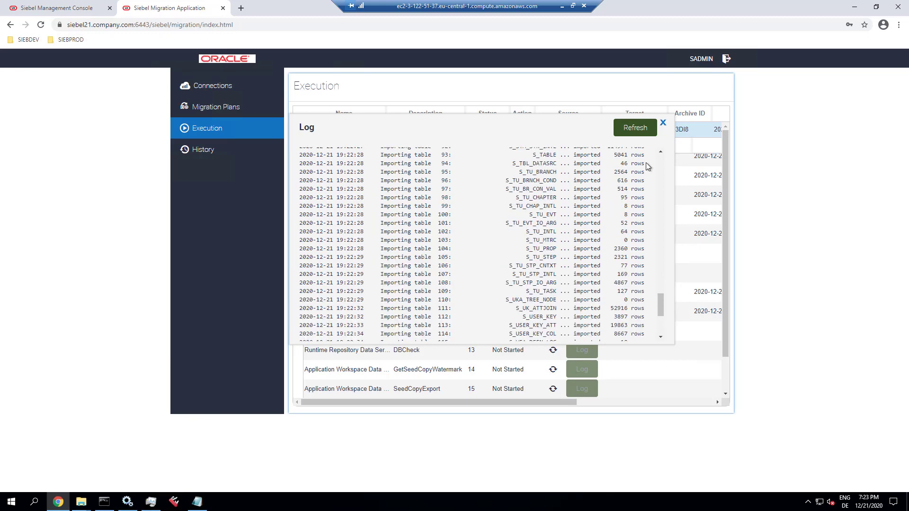
- Refresh the DBCheck step and review its reloaded log
left_click(663, 123)
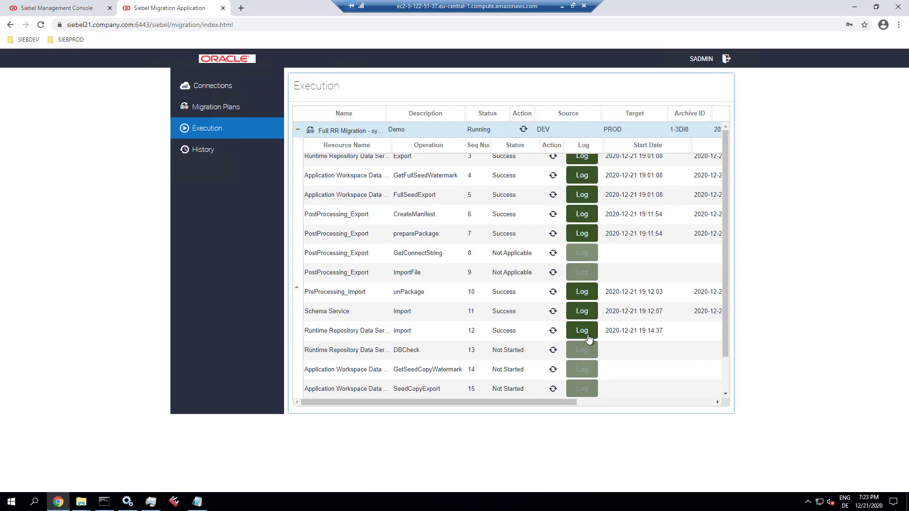
left_click(553, 350)
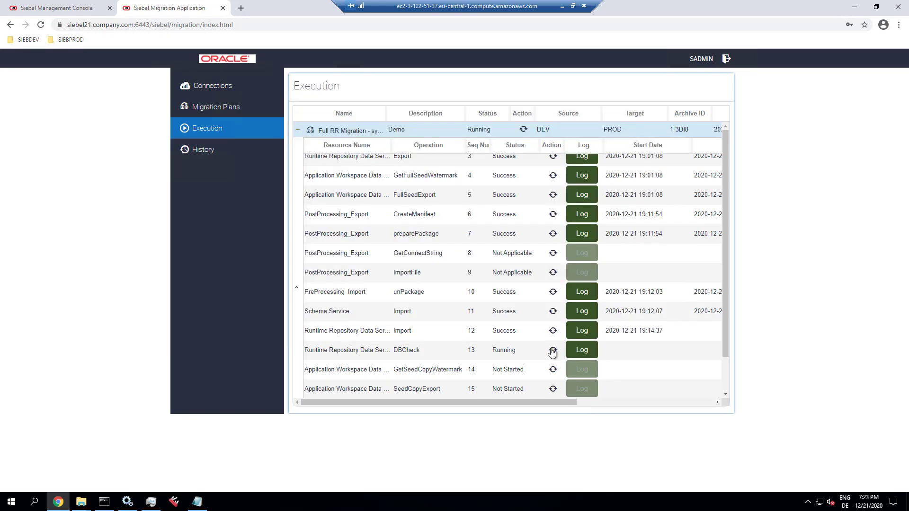
left_click(582, 350)
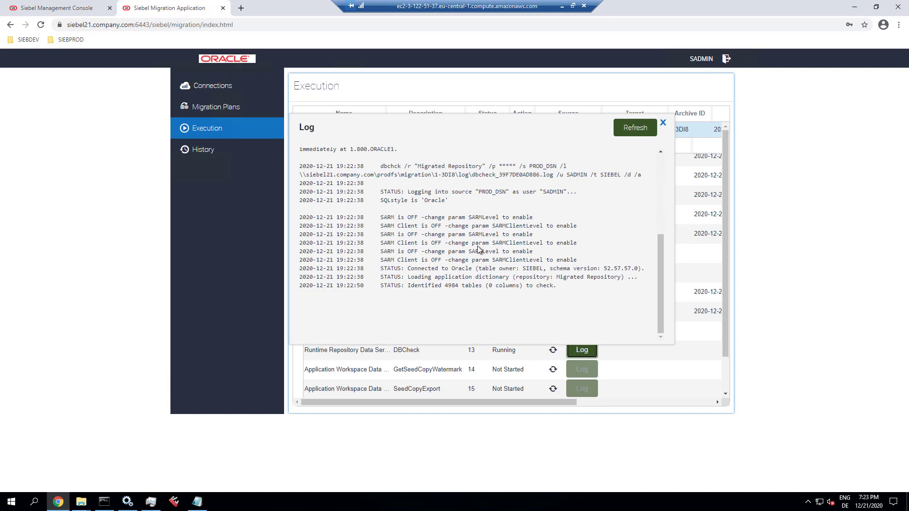
left_click(624, 132)
left_click(664, 123)
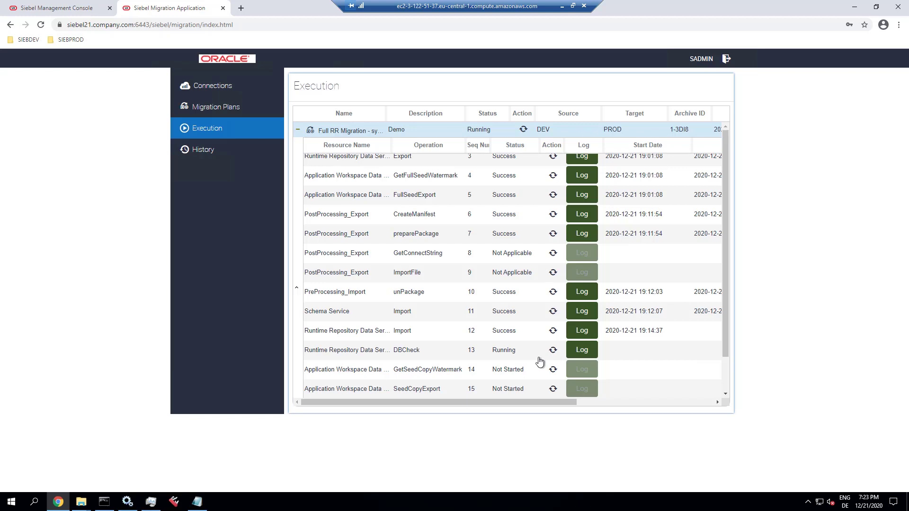
- Refresh SeedCopyImport, FullSeedImport and the parent Full RR Migration row, dismissing the log alert
scroll(520, 369, "down", 1)
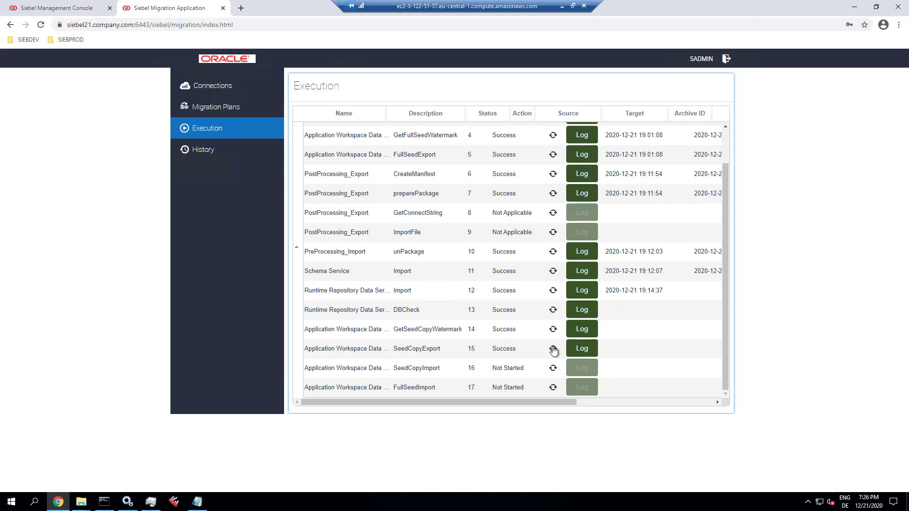
left_click(553, 370)
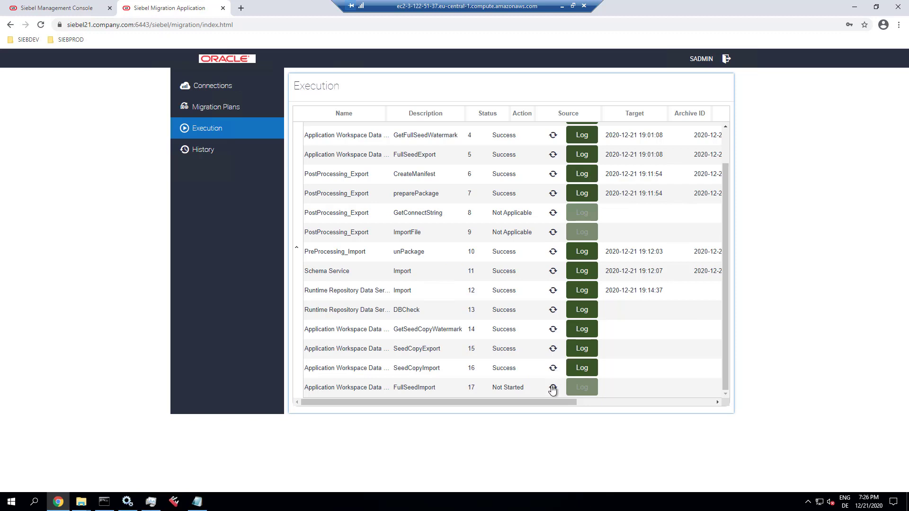
left_click(552, 389)
left_click(536, 81)
scroll(482, 187, "up", 3)
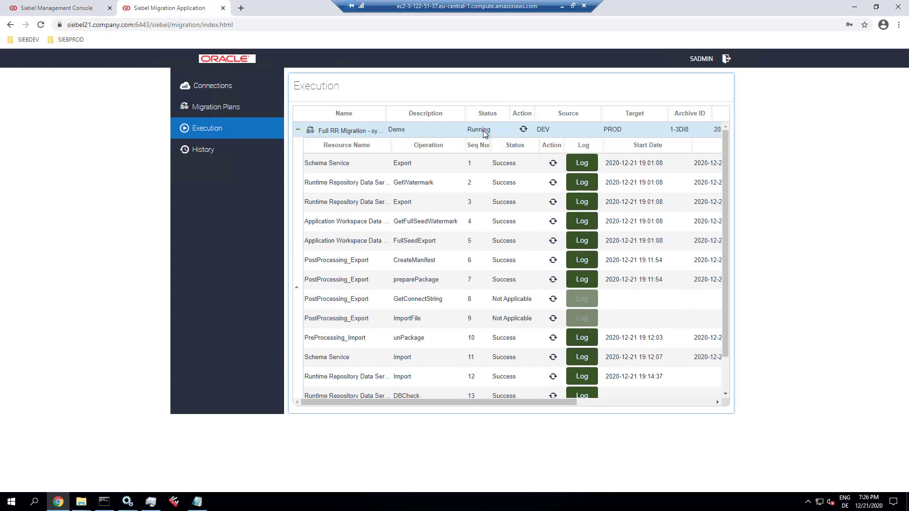
left_click(524, 130)
- In History, expand Full RR Migration and read SeedCopyExport's log showing 55756 S_LST_OF_VAL rows exported
left_click(534, 79)
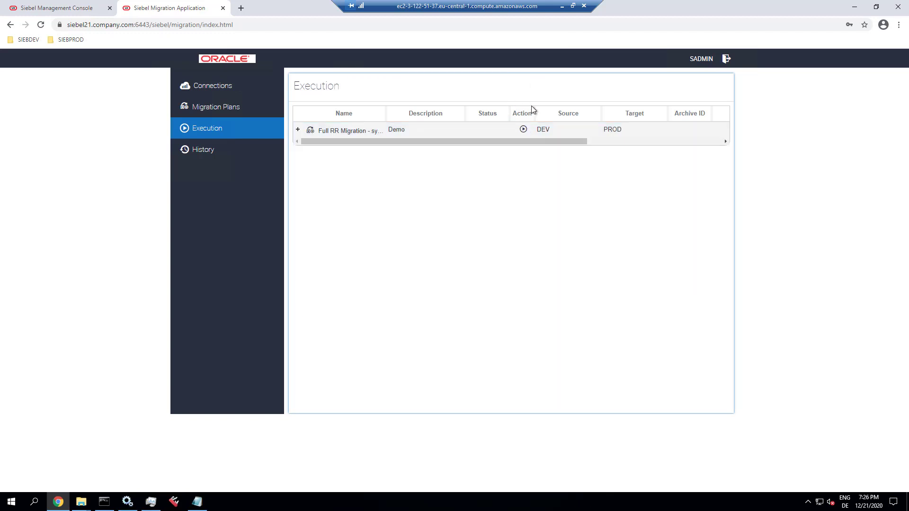
left_click(216, 151)
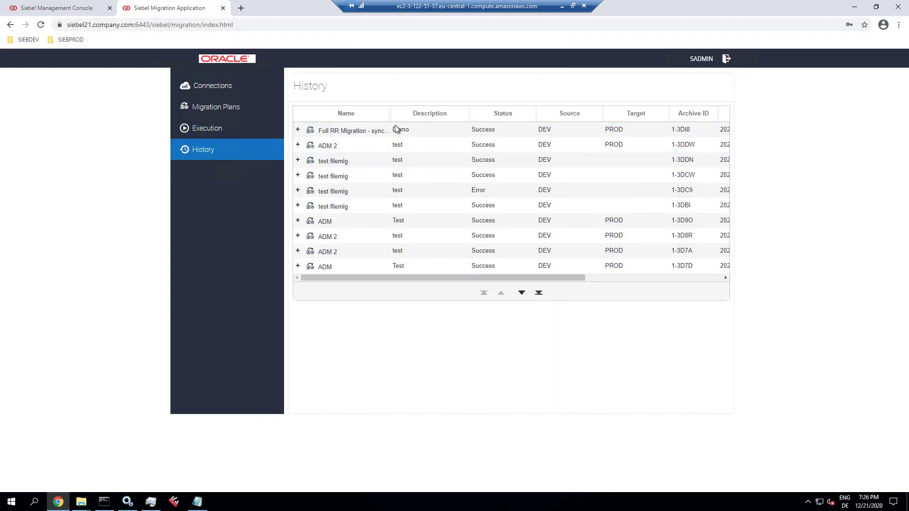
left_click(297, 130)
scroll(476, 286, "down", 3)
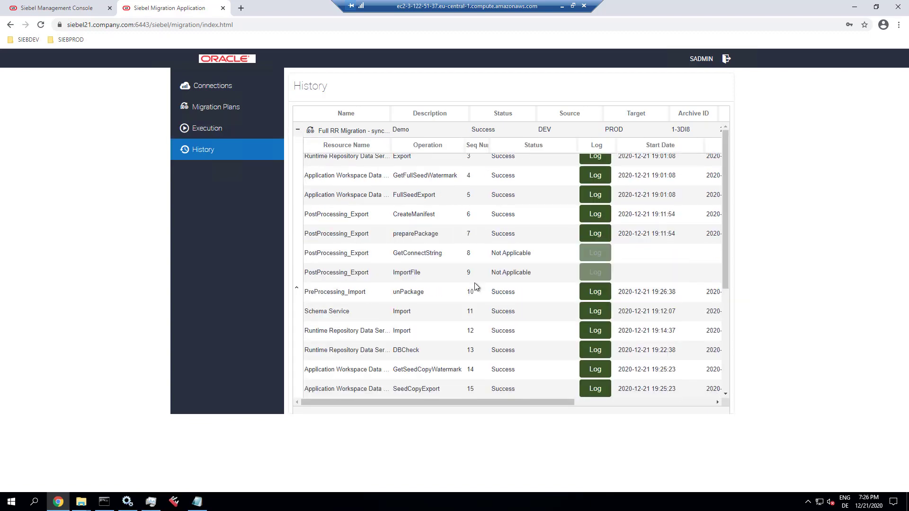
left_click(590, 394)
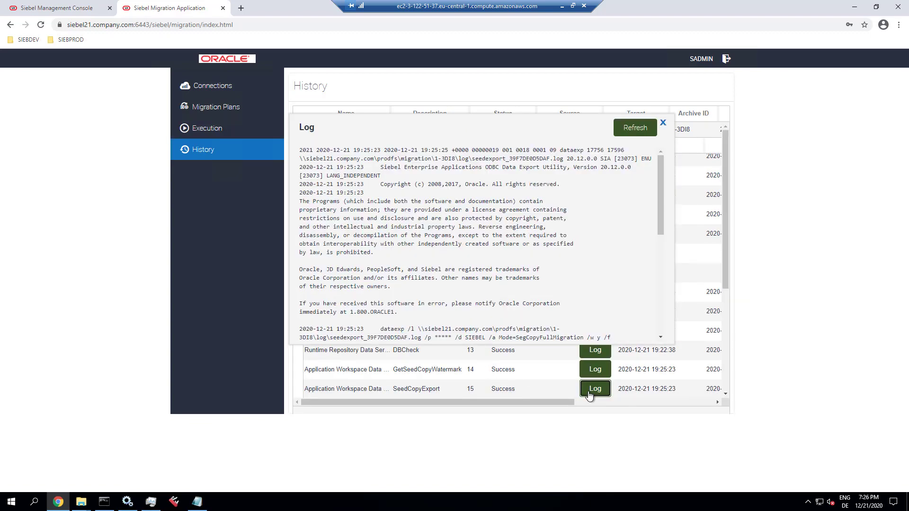
scroll(597, 320, "down", 1)
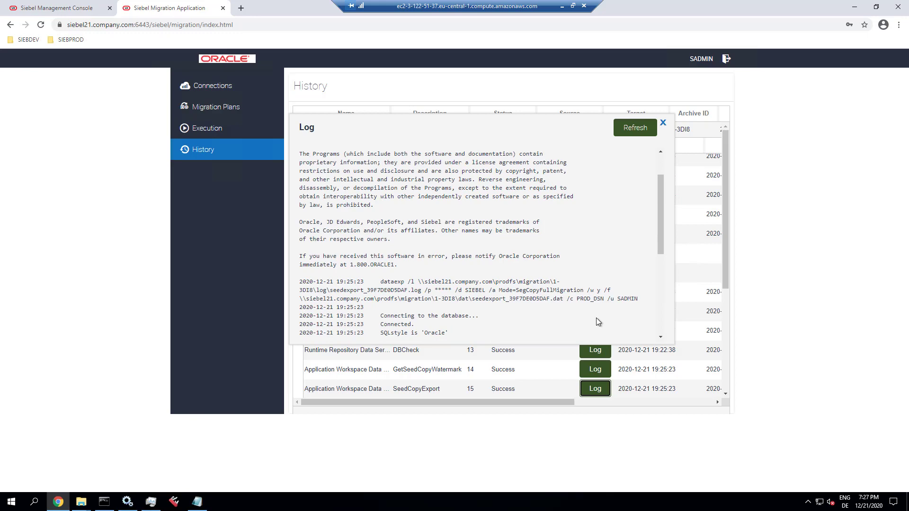
scroll(597, 320, "down", 2)
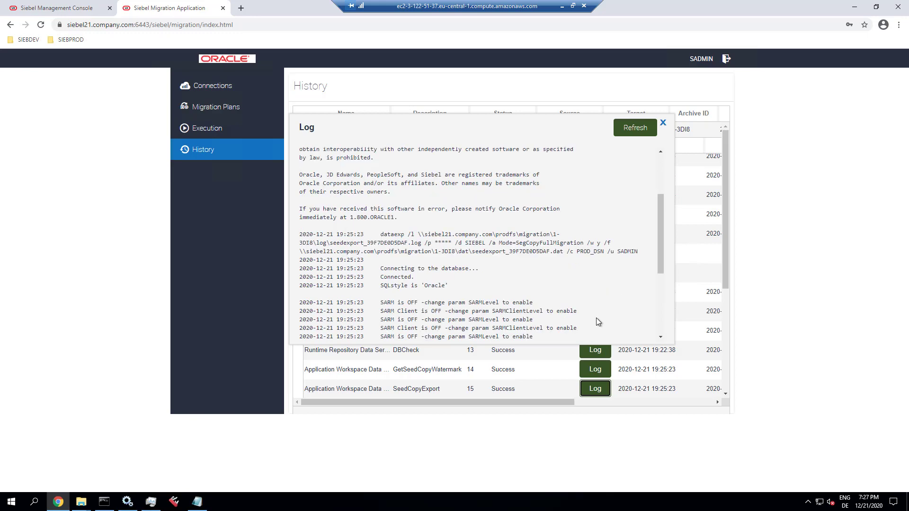
scroll(597, 321, "down", 2)
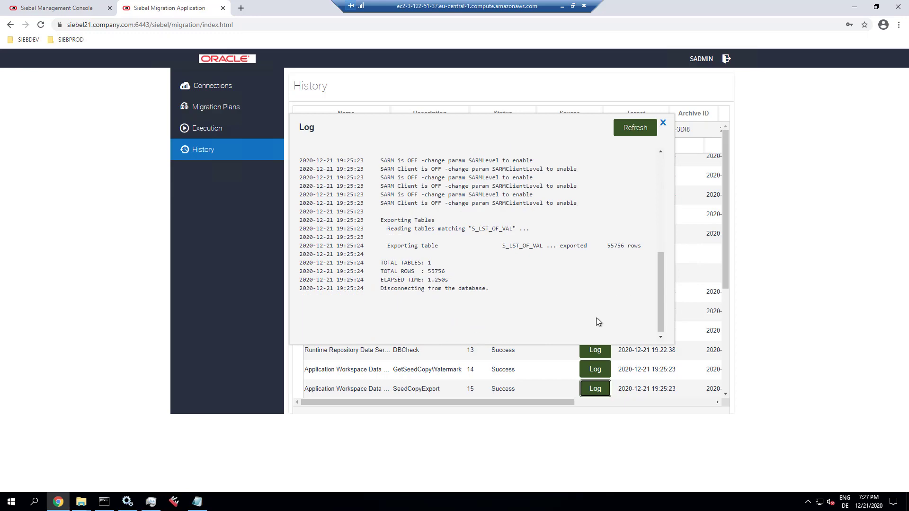
- Close the log and connect SQL*Plus to the siebprod database
left_click(663, 124)
scroll(505, 349, "down", 3)
key("alt+Tab")
type("siebprod")
key("Return")
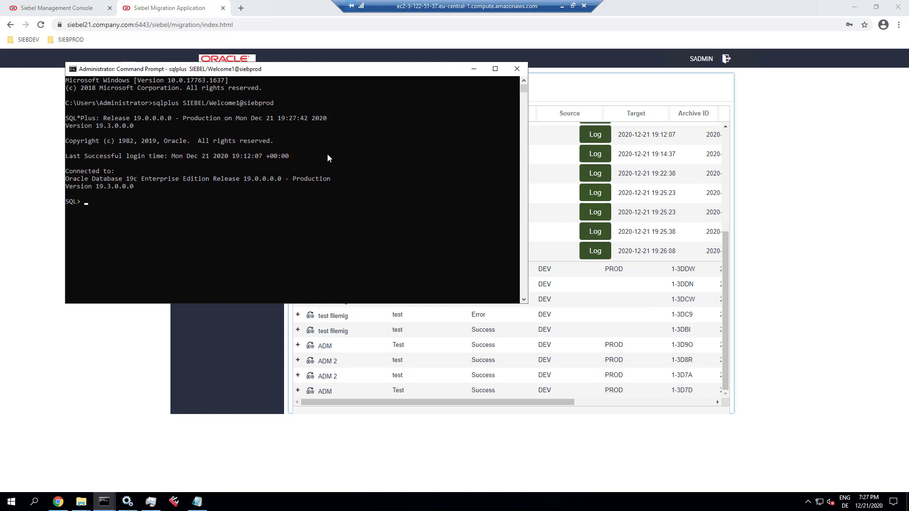
- Query s_repository names and the s_lst_of_val row count (111512), then exit SQL*Plus
type("select name from s_repository;")
key("Return")
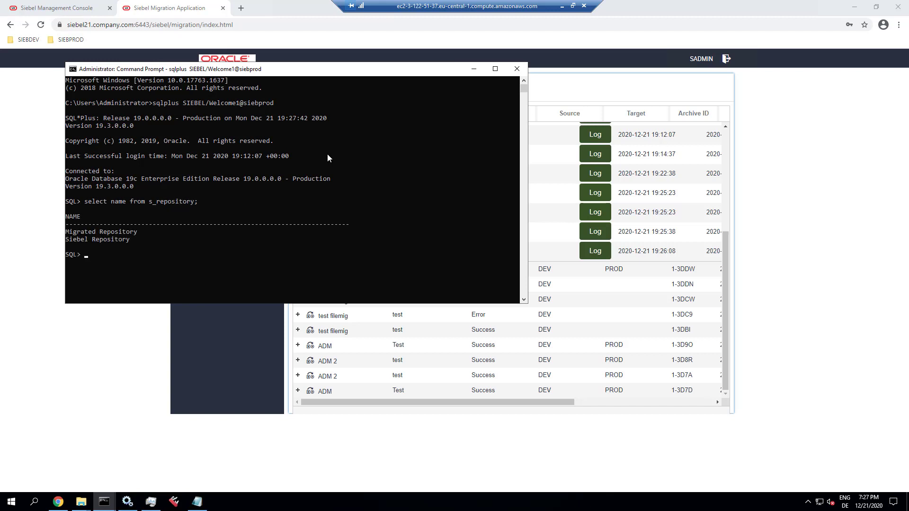
type("select count(*) from s_lst_of_val;")
key("Return")
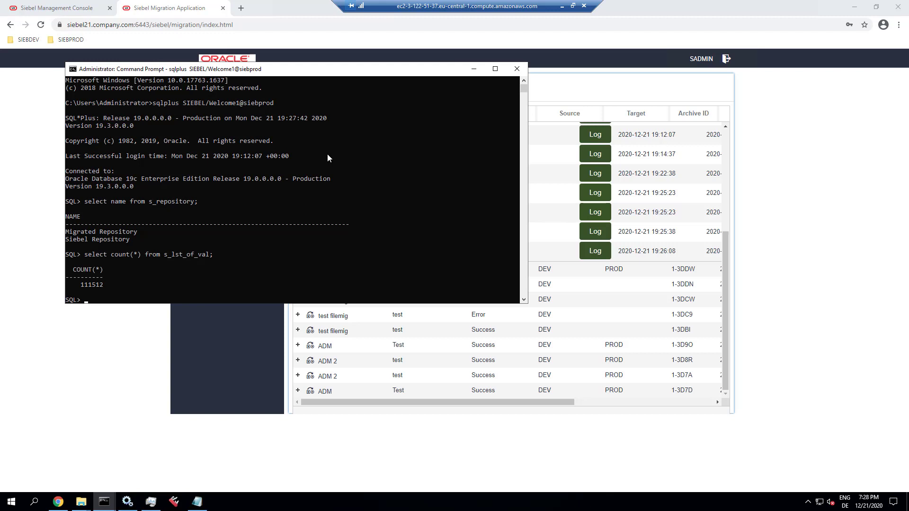
type("exit")
key("Return")
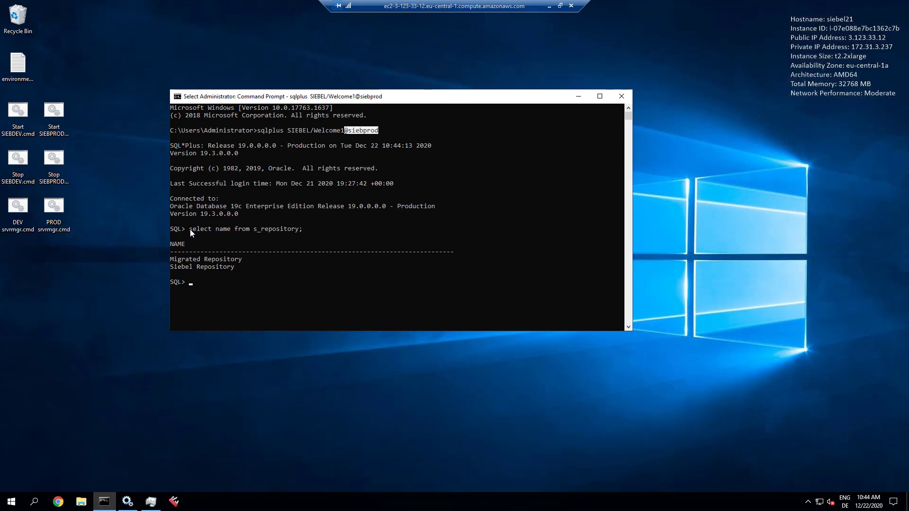
- Rename Siebel Repository to 'Old Siebel Repository' in s_repository and commit
left_click_drag(190, 229, 321, 229)
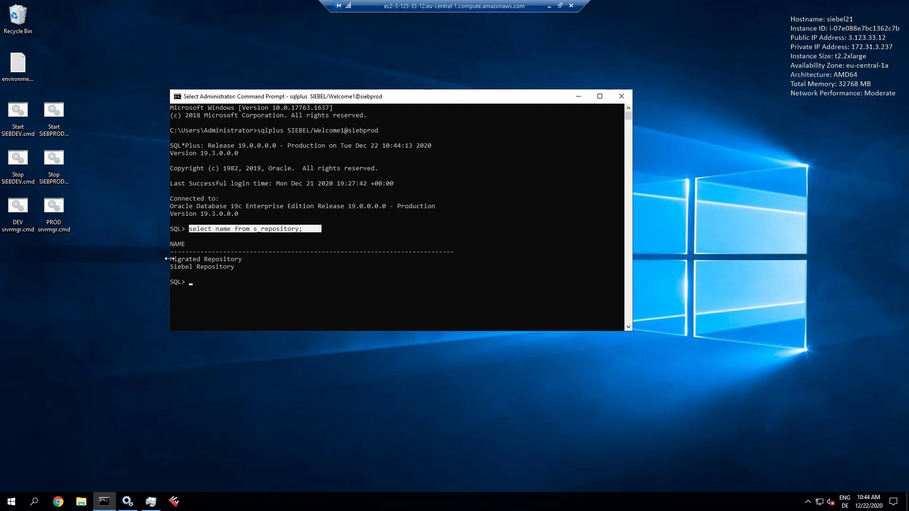
left_click_drag(172, 259, 242, 263)
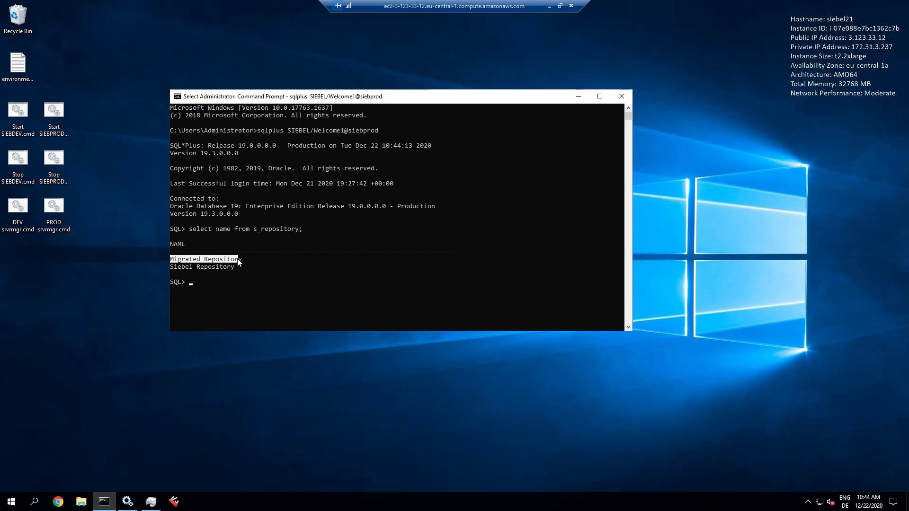
right_click(206, 288)
type("update s_repository set name='Old Siebel Repository' where name='Siebel Repository';")
key("Return")
type("commit;")
key("Return")
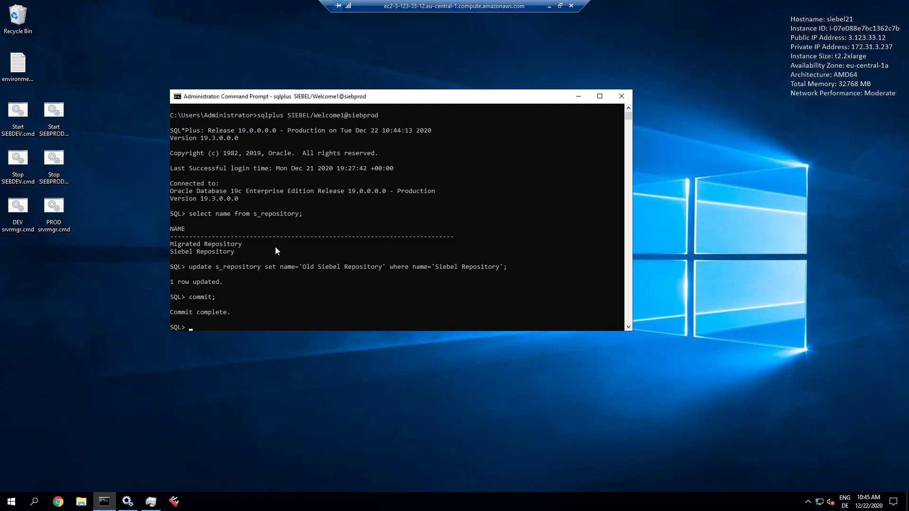
- Rename Migrated Repository to 'Siebel Repository', commit, and re-list the repository names
type("update s_repository set name='Siebel Repository' where name='Migrated Reposit")
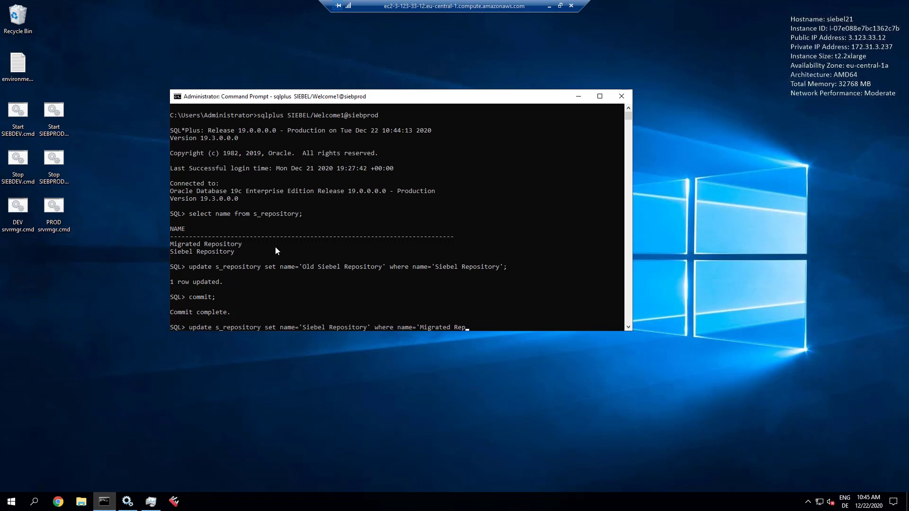
type("ory';")
key("Return")
type("commit")
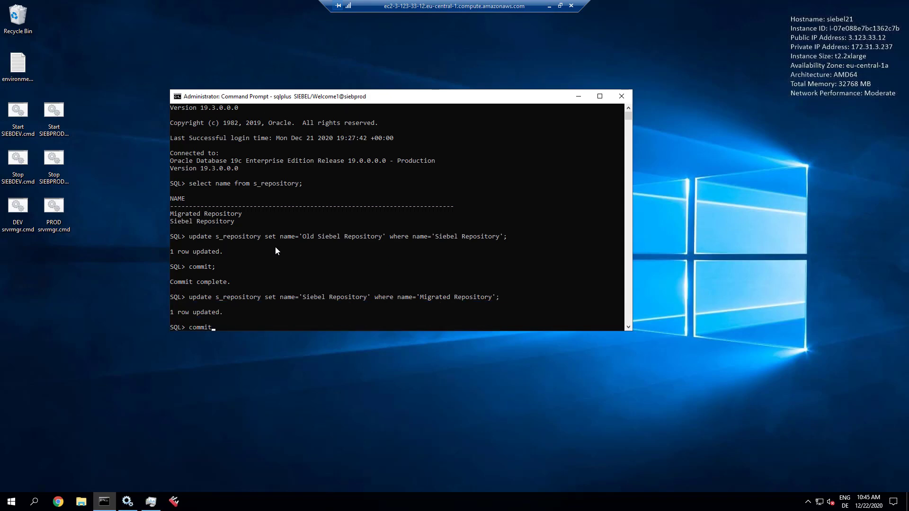
type(";")
key("Return")
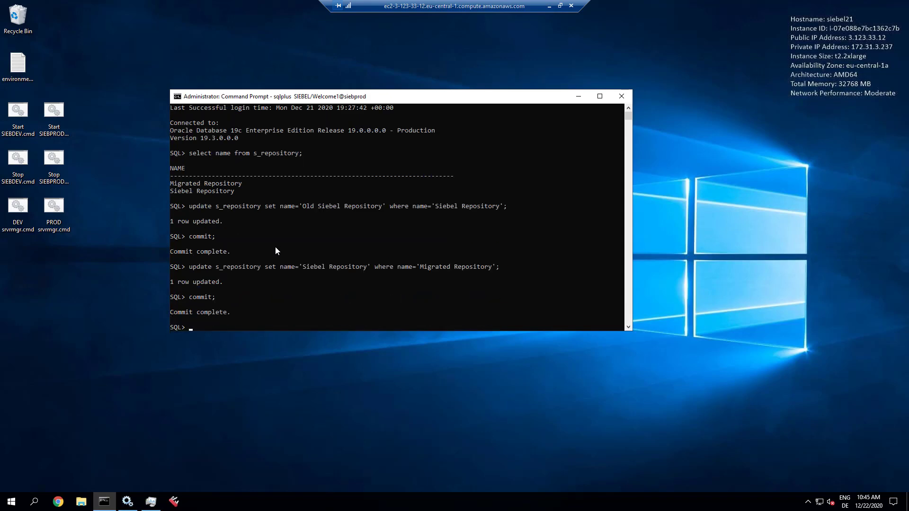
key("Up")
key("Up")
key("Up")
key("Up")
key("Up")
key("Return")
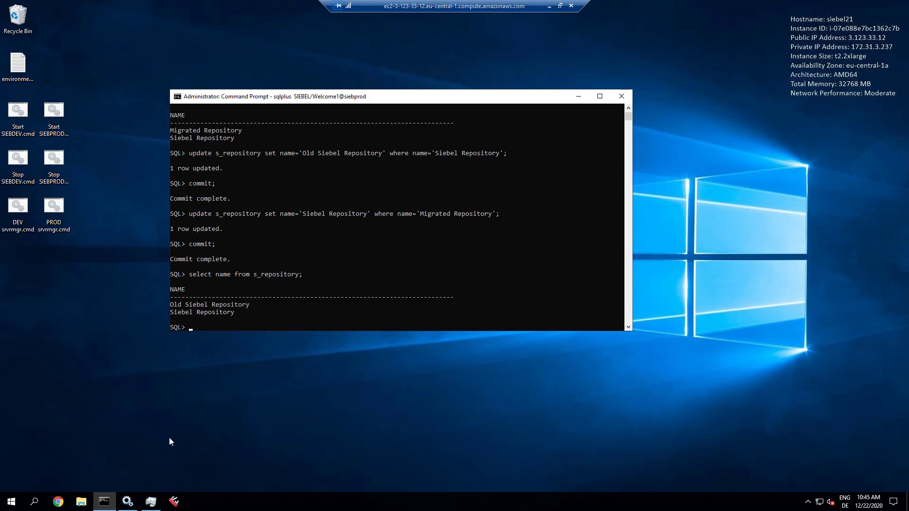
right_click(104, 502)
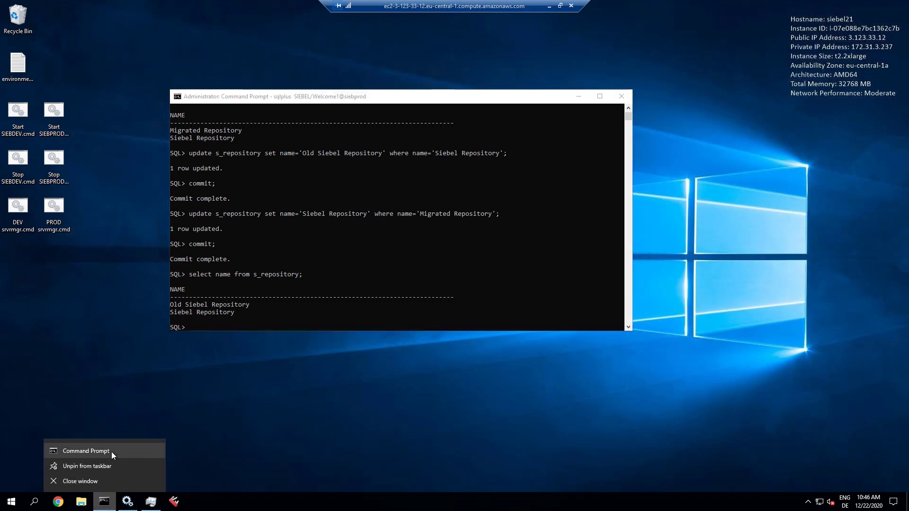
- Open a new Command Prompt on the D: drive with a cleared screen
left_click(111, 452)
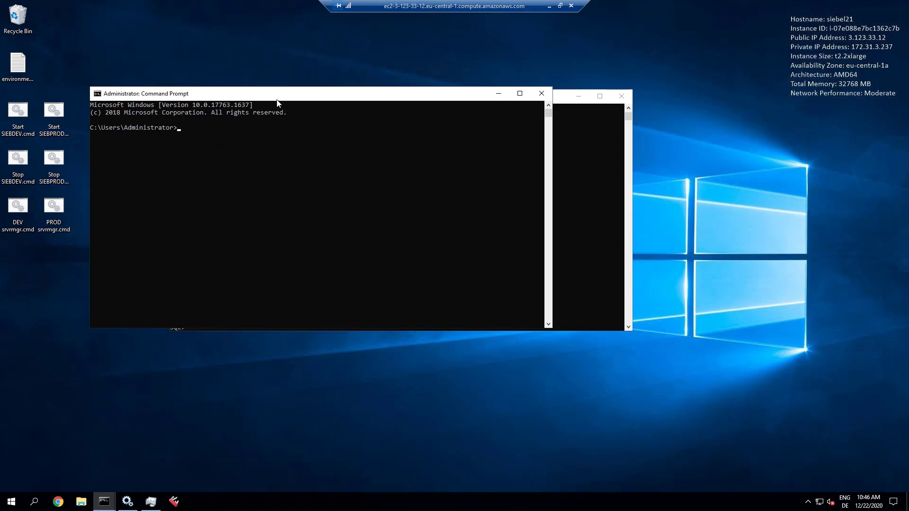
left_click_drag(277, 101, 396, 149)
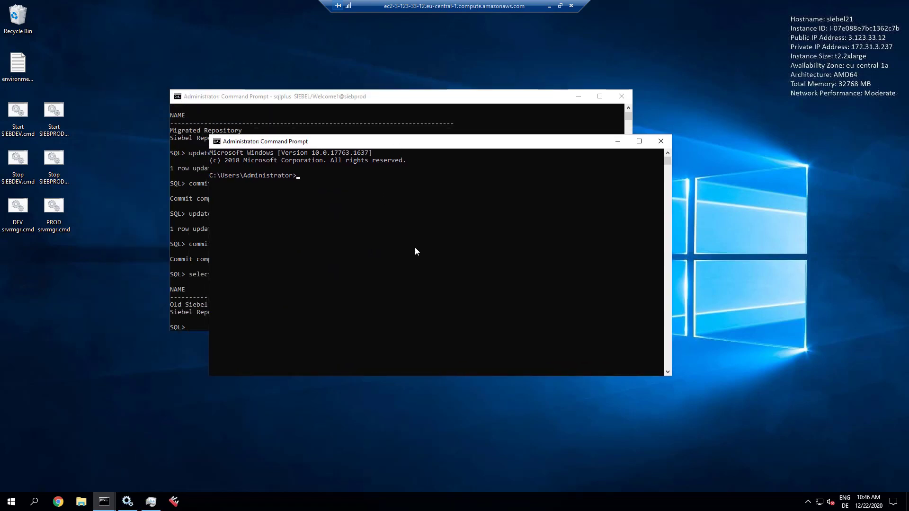
type("d:")
key("Return")
type("cls")
key("Return")
- Change to D:\SIEBPROD\ses01\siebsrvr\bin and launch RRCleanup.exe
type("cd SIEBPROD\\ses01\\siebsrvr\\bin")
key("Return")
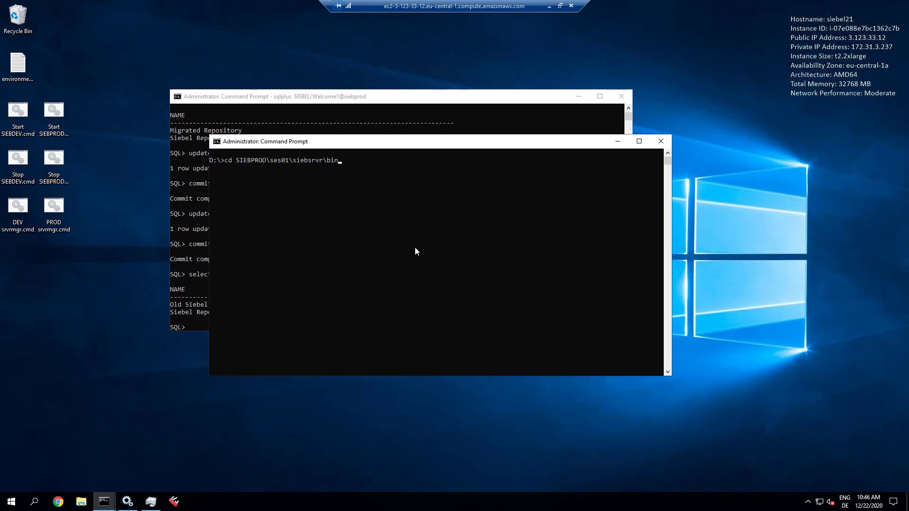
type("rrclea")
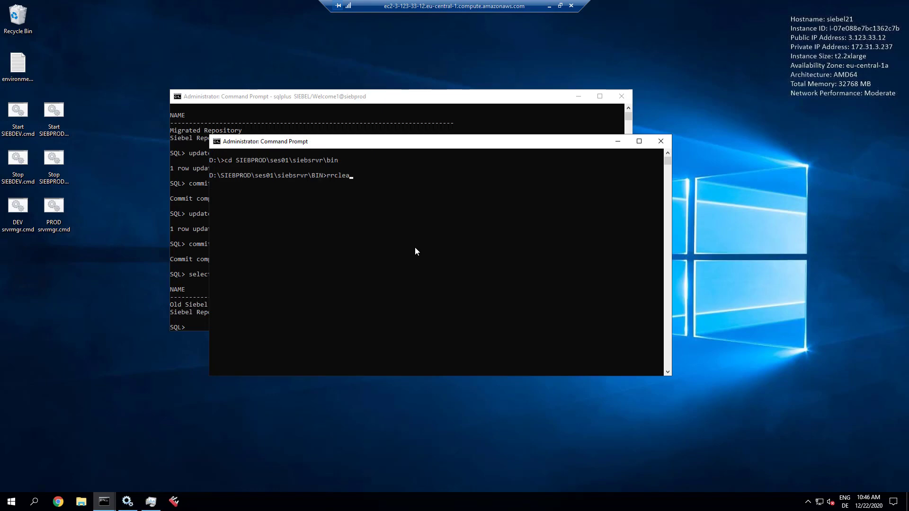
key("Tab")
key("Return")
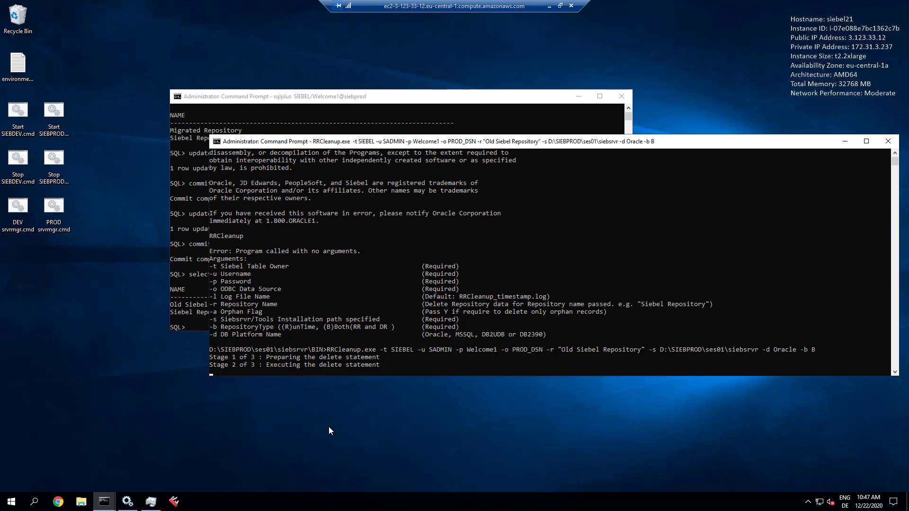
- In SQL*Plus, count the rows of s_rr_applet and s_lst_of_val
left_click(360, 98)
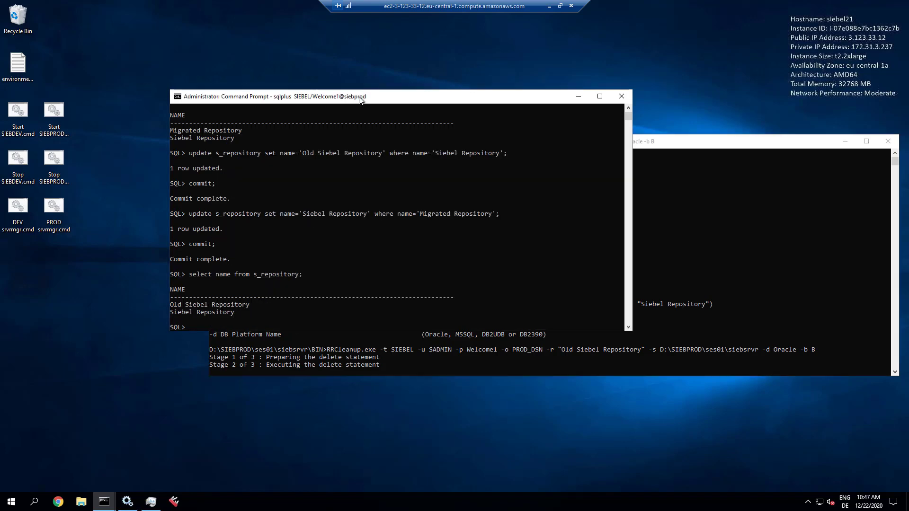
type("select count(*) from s_rr_applet;")
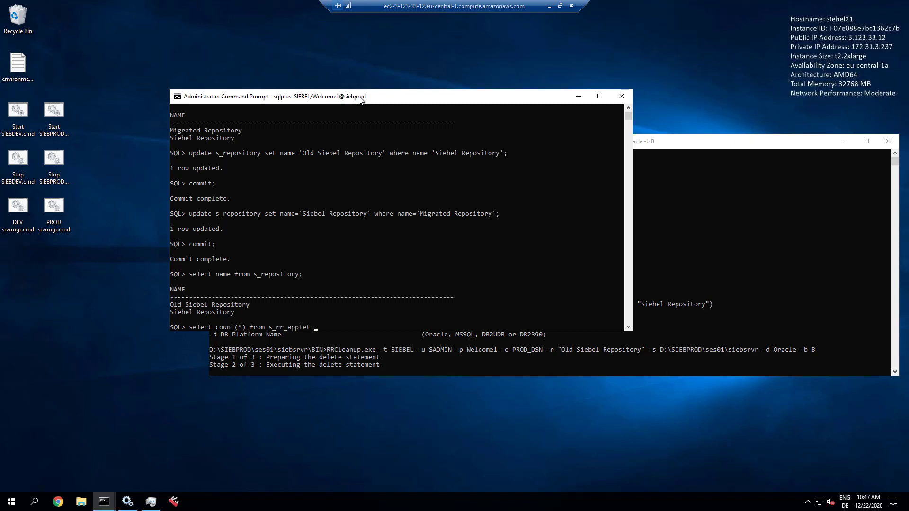
key("Return")
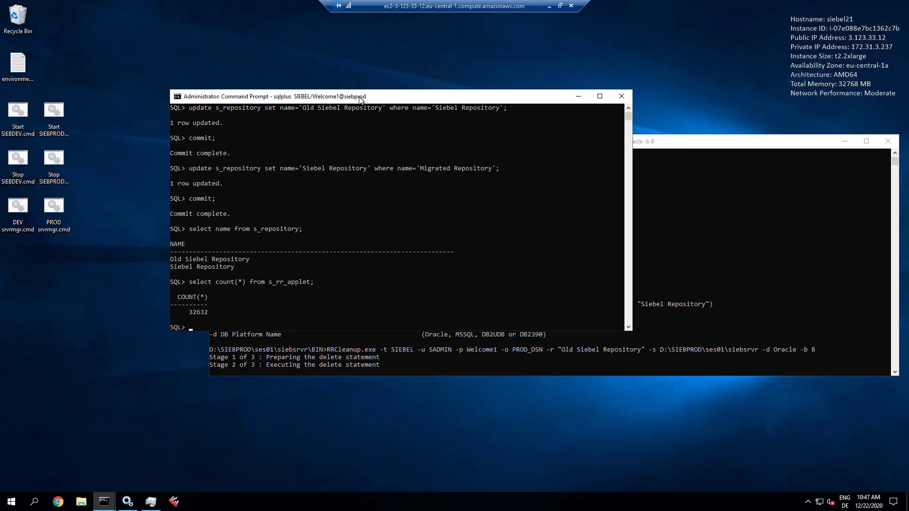
key("Up")
key("BackSpace")
key("BackSpace")
key("BackSpace")
key("BackSpace")
key("BackSpace")
key("BackSpace")
key("BackSpace")
key("BackSpace")
key("BackSpace")
key("BackSpace")
type("lst_of_val;")
key("Return")
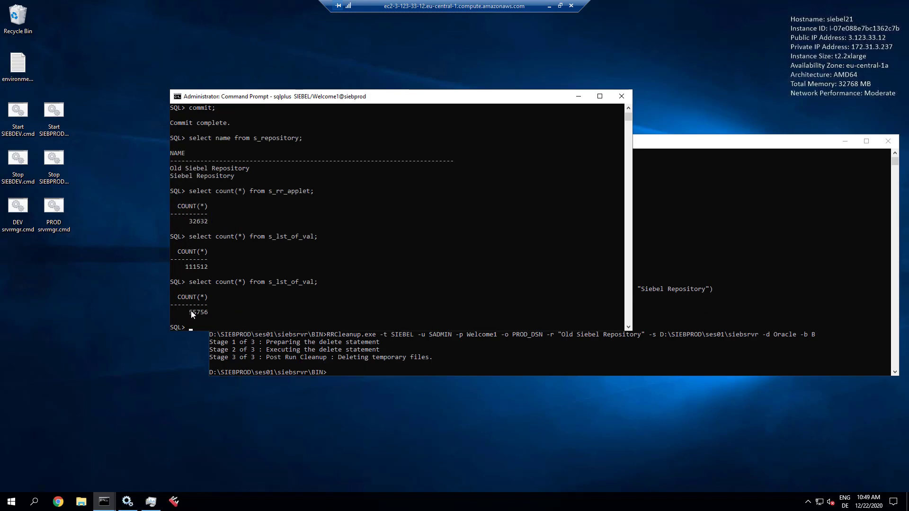
- Confirm RRCleanup finished Stage 3, compare 111512 vs 55756 rows, and list remaining repositories
left_click(319, 367)
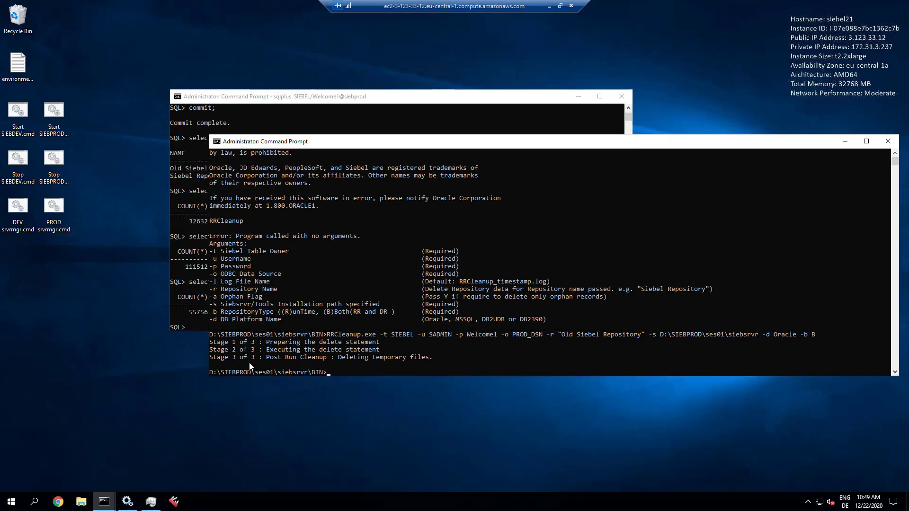
left_click_drag(211, 359, 433, 358)
left_click(259, 98)
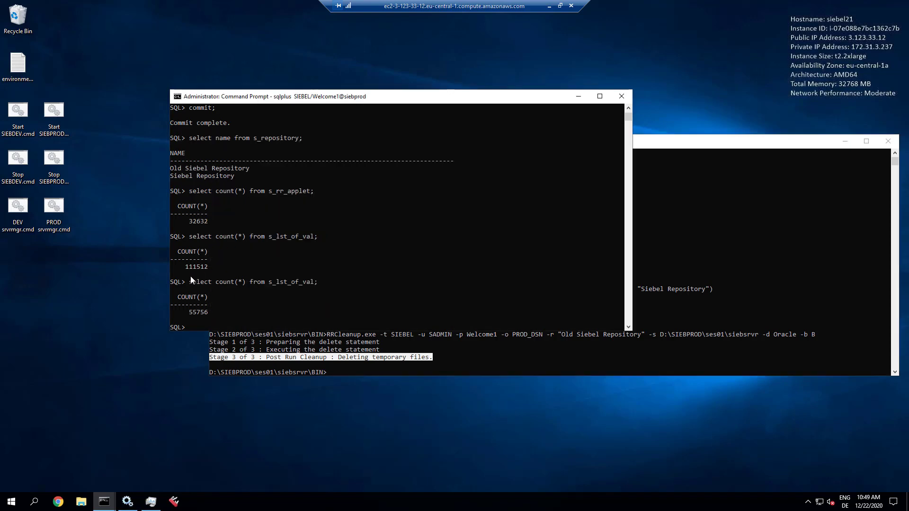
double_click(192, 267)
left_click(202, 312)
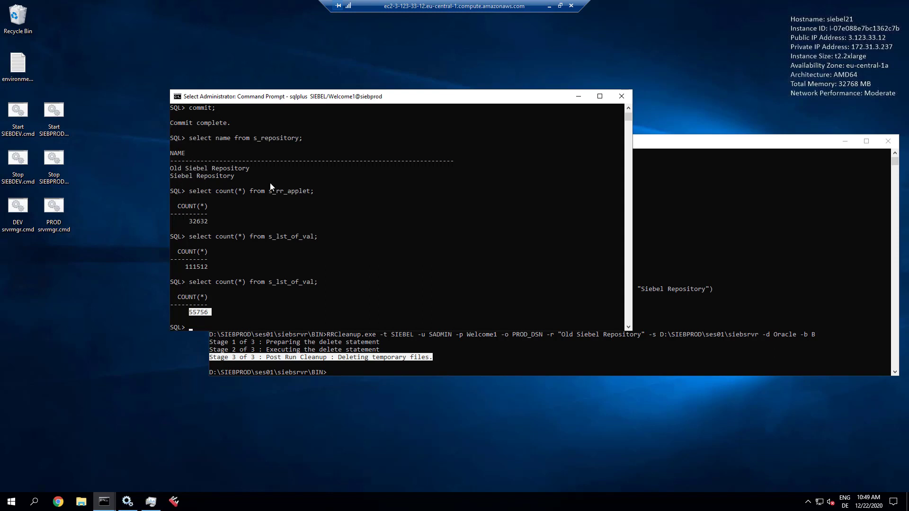
key("Escape")
type("select name from s_repository;")
key("Return")
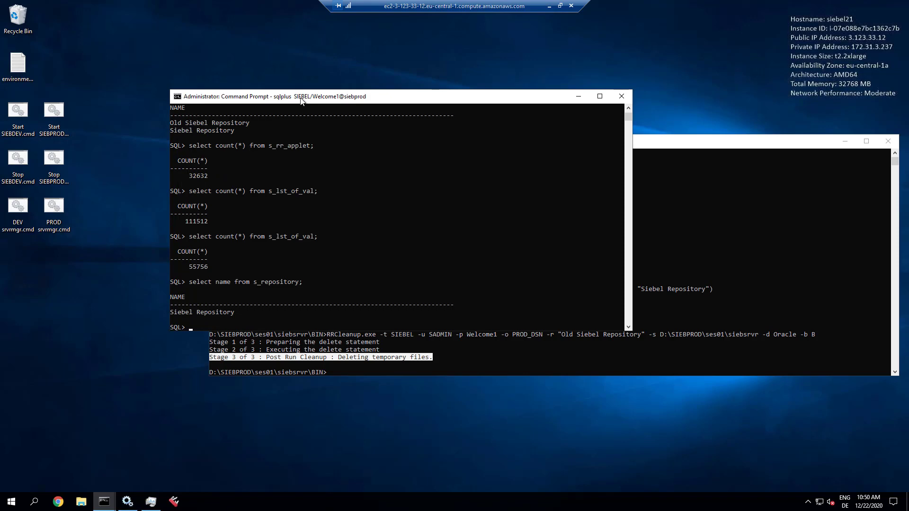
- Rerun the previous RRCleanup command with -a Y appended to also remove orphan records
left_click(661, 146)
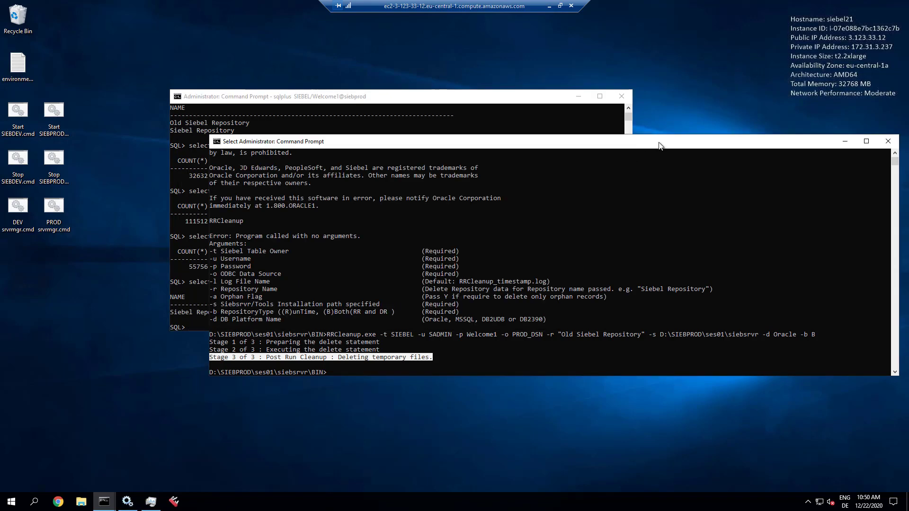
left_click_drag(661, 146, 583, 103)
key("Up")
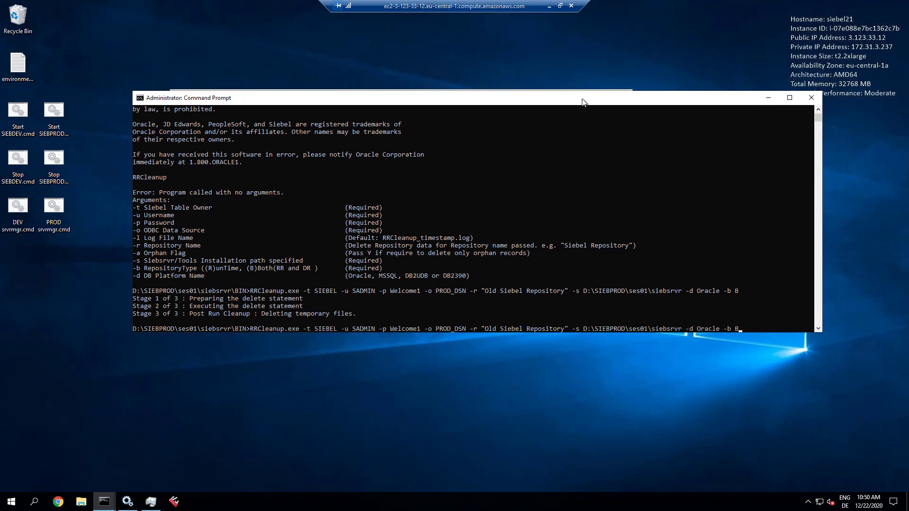
type("-a Y")
key("Return")
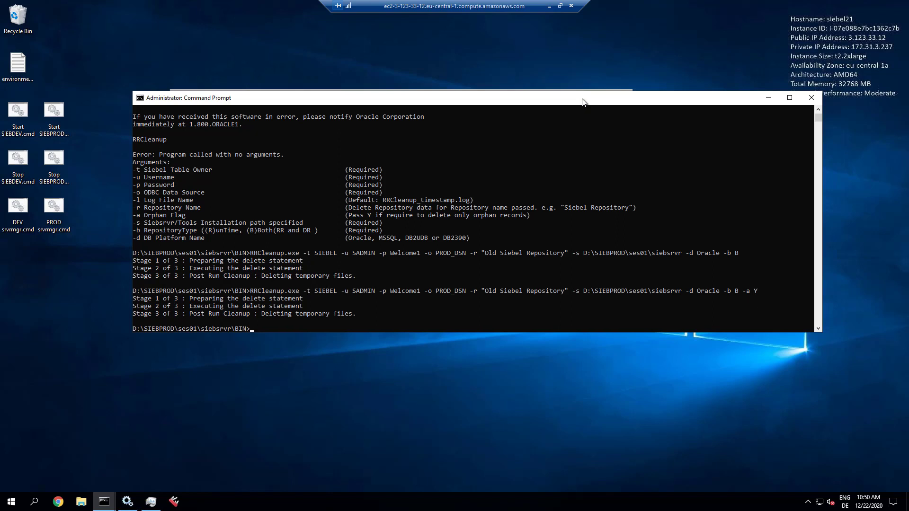
- In Business Service Simulator, add a Siebel Runtime Metadata Publisher Service record with method ActivateTasks
double_click(62, 112)
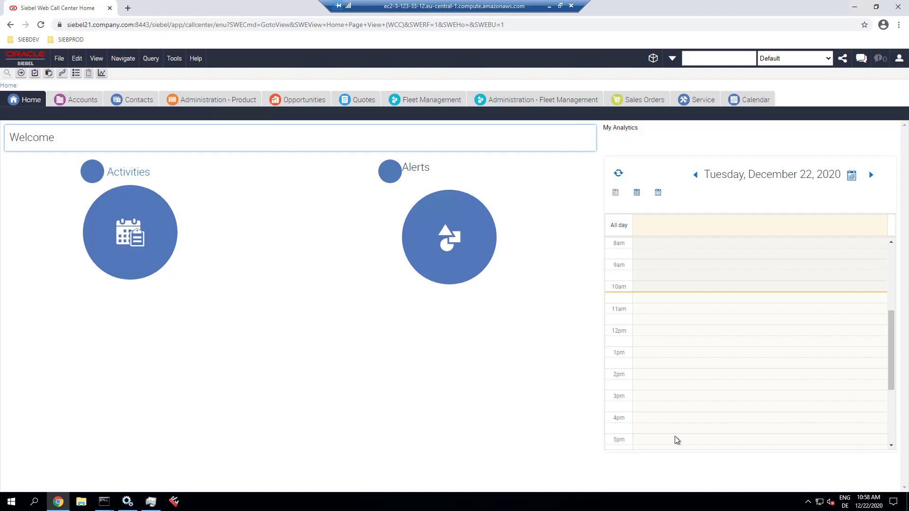
left_click(62, 73)
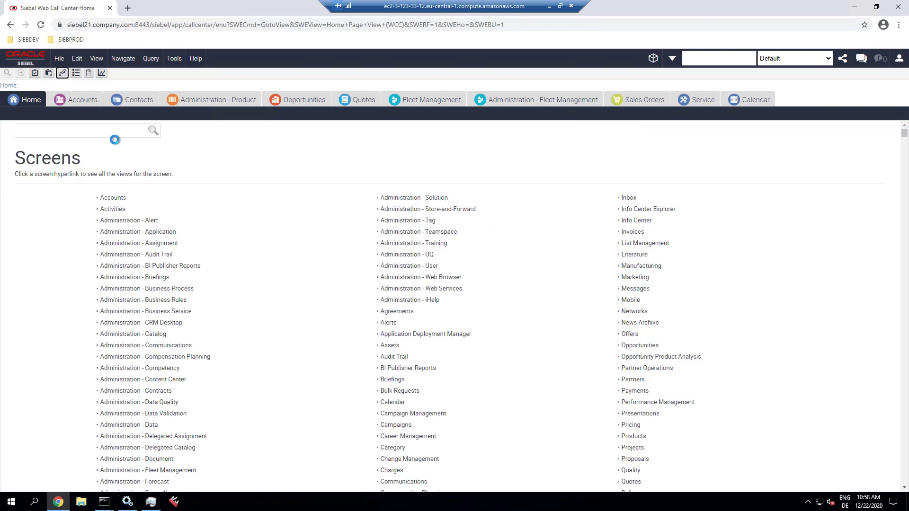
type("simul")
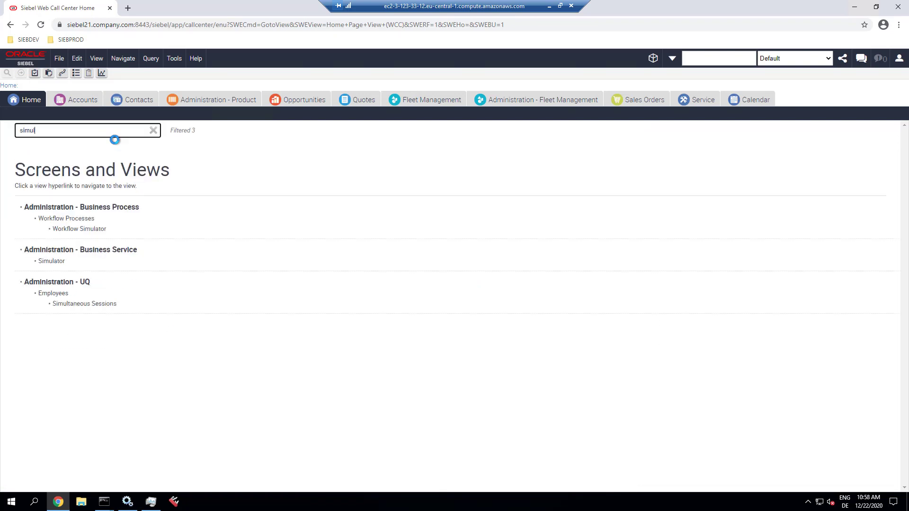
left_click(53, 261)
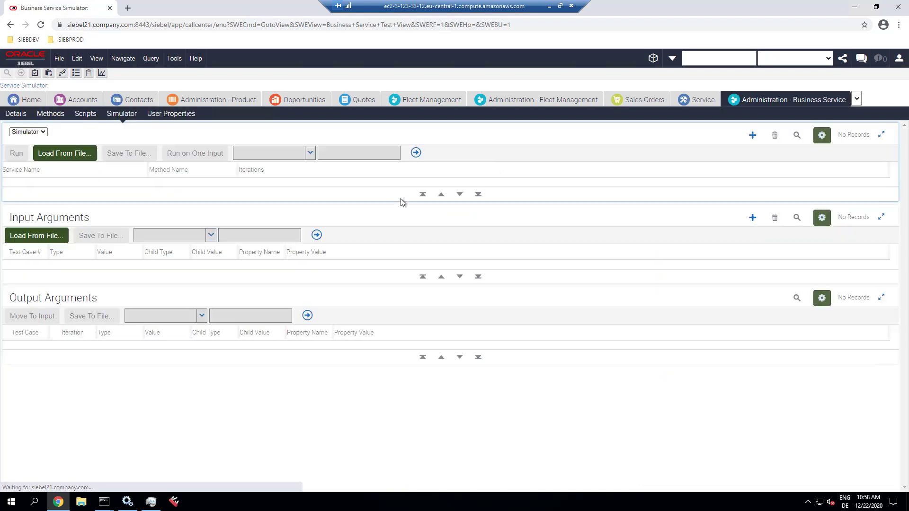
left_click(748, 136)
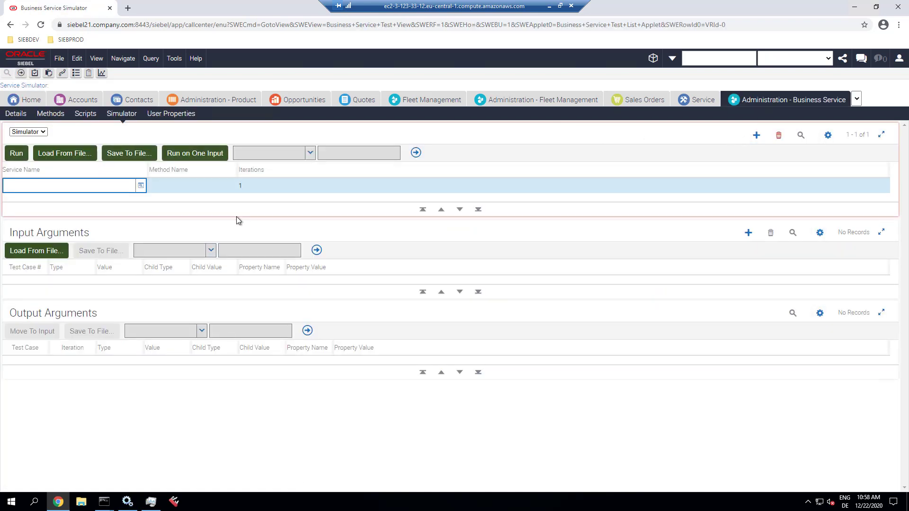
type("Siebel Runtime Metadata Publisher Service")
key("Tab")
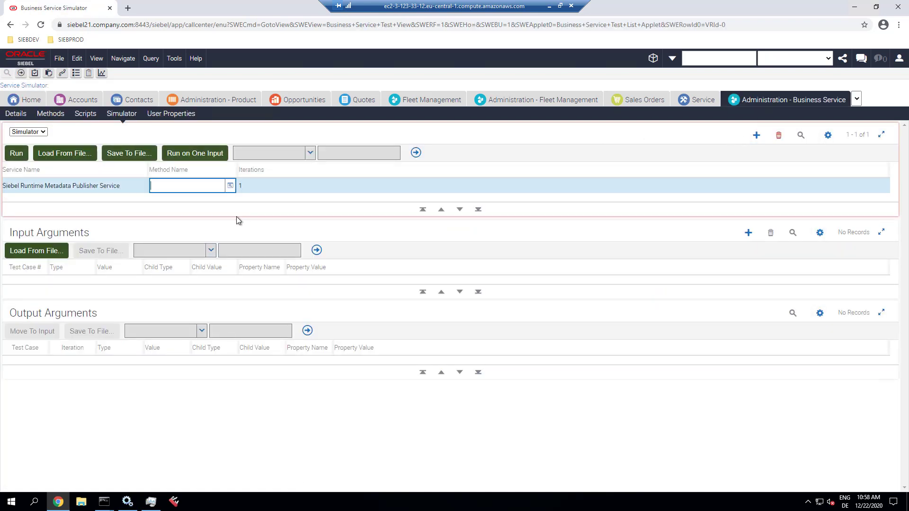
type("ActivateTasks")
- Add input property FullMigration = True and run ActivateTasks with it
left_click(749, 233)
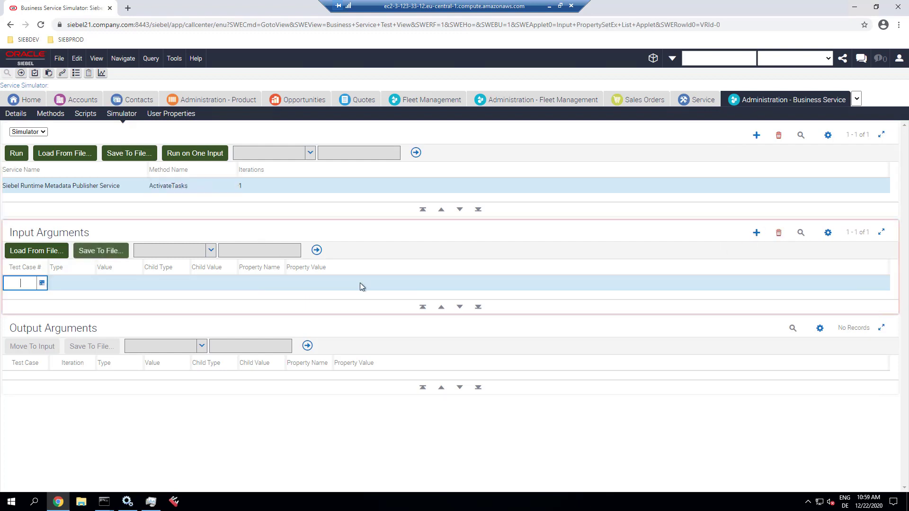
left_click(258, 284)
left_click(280, 284)
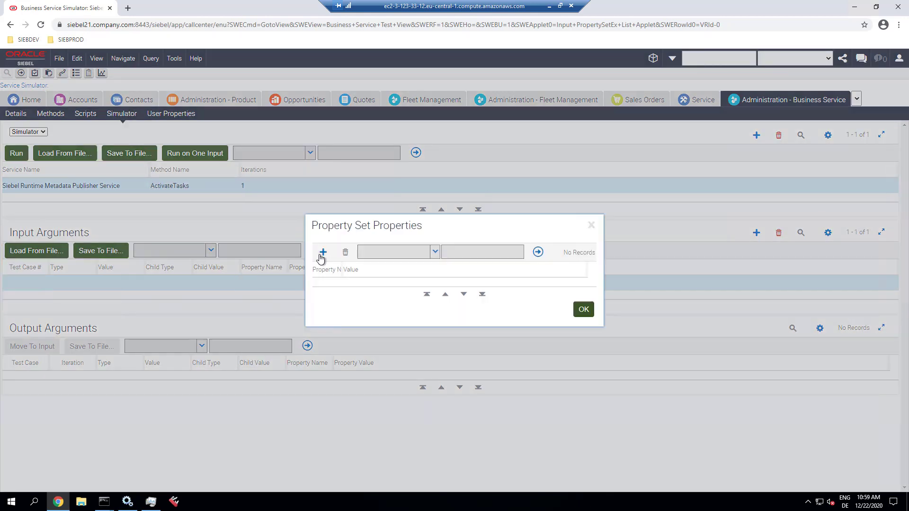
left_click(322, 252)
type("FullMigration")
key("Tab")
type("True")
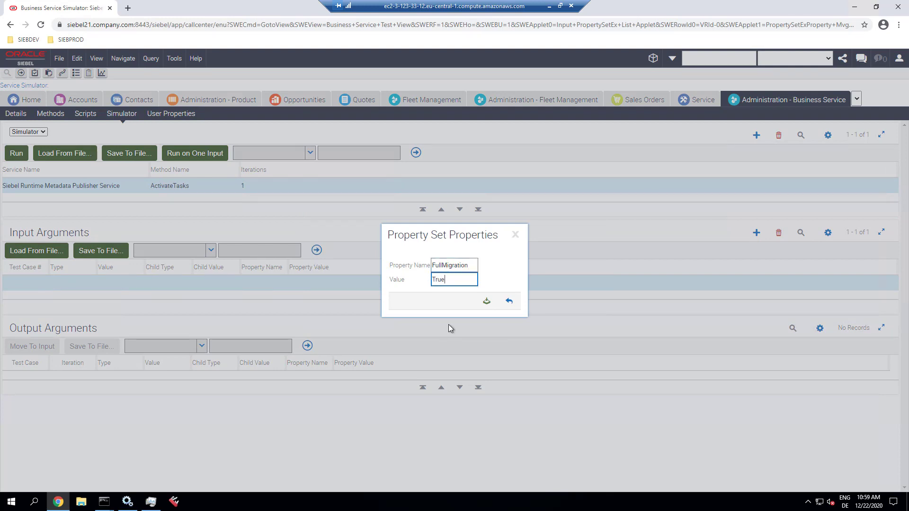
left_click(487, 302)
left_click(584, 317)
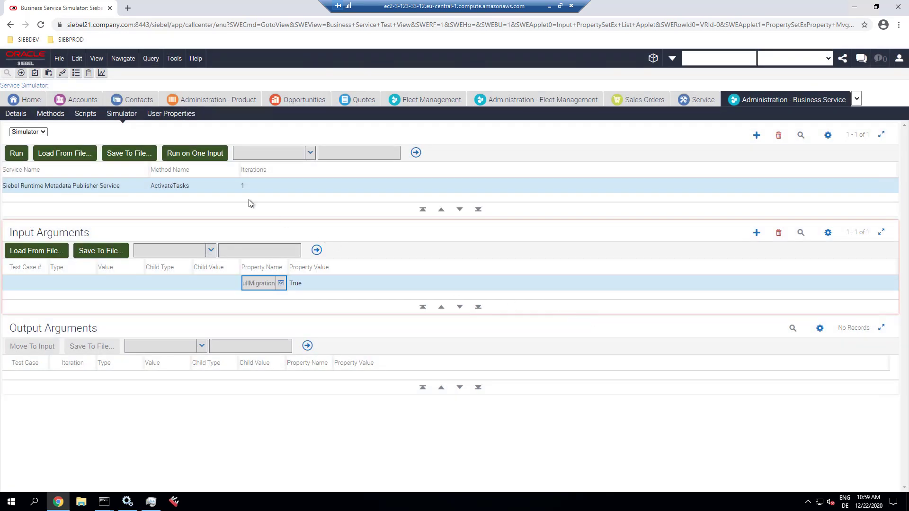
left_click(203, 154)
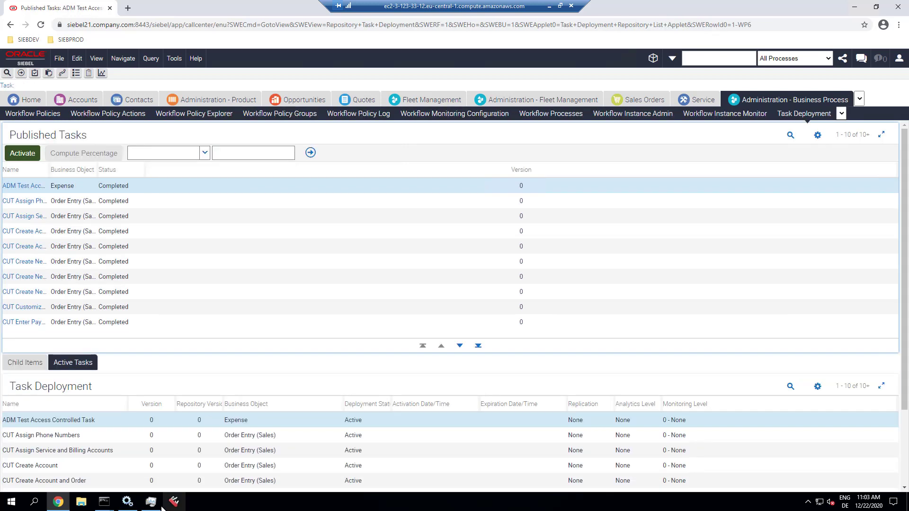
- Query Published Tasks to confirm none await activation, and review the ten Active deployed tasks
left_click(159, 503)
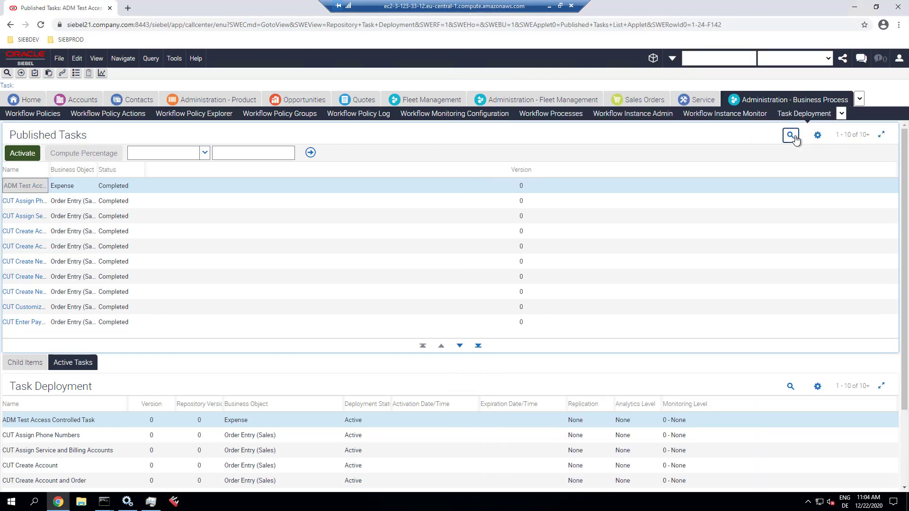
left_click(793, 135)
left_click(748, 138)
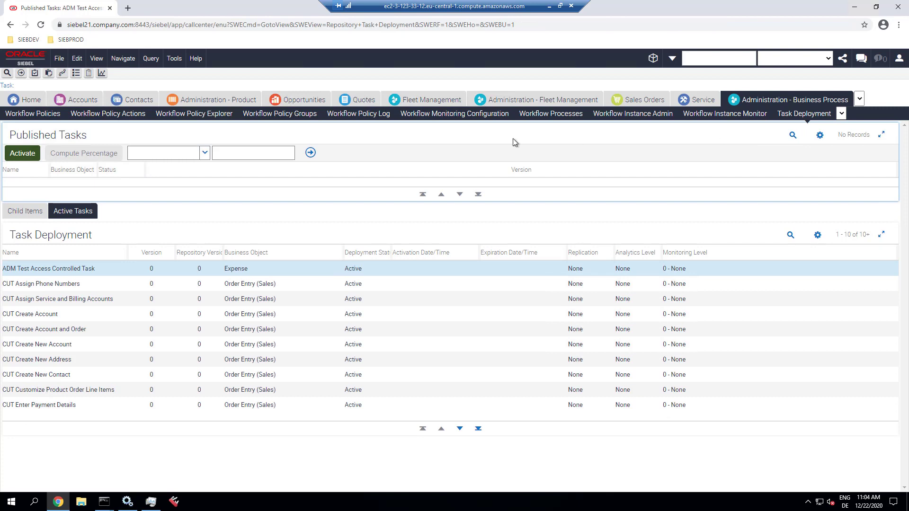
left_click(237, 269)
left_click(241, 407, "shift")
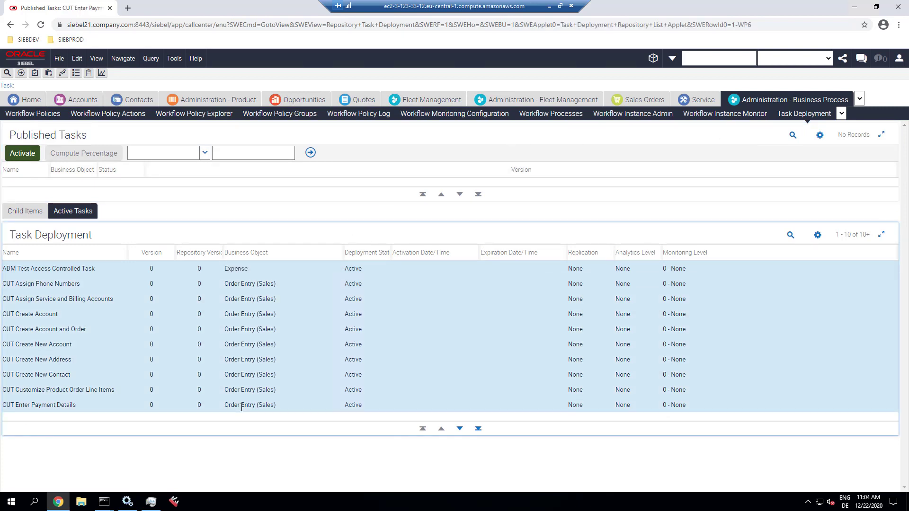
left_click(259, 271)
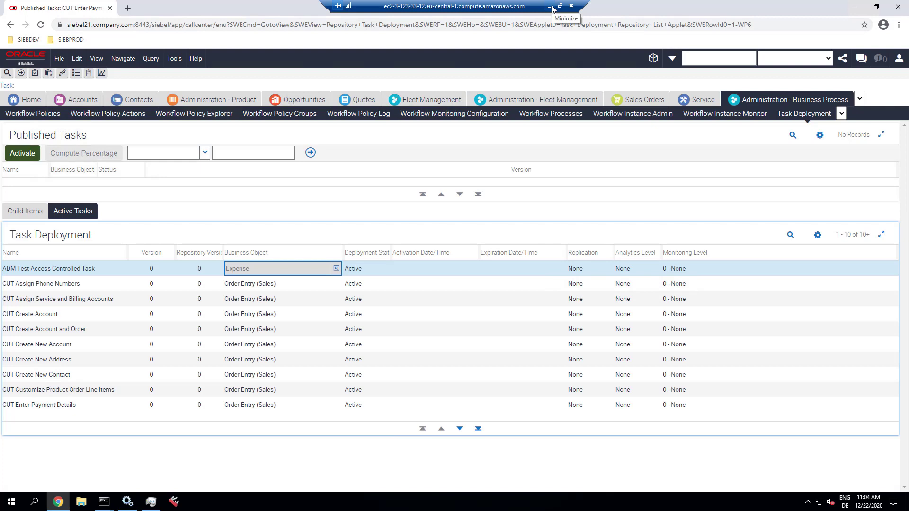
- Show the Workspaces dashboard listing MAIN (Checkpointed) with its version 0 Repository Base Version
left_click(652, 59)
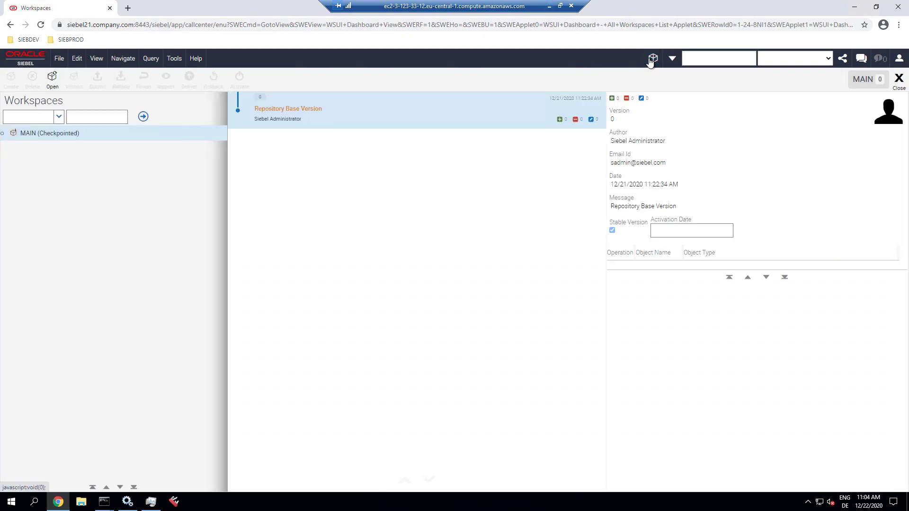